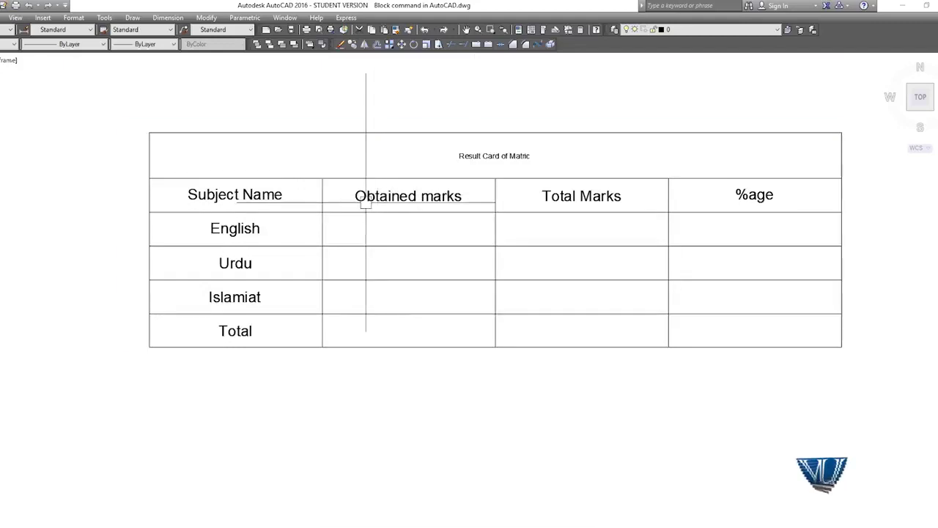
Step: Set the 'Result Card of Matric' title text height to 1 inch
{"action": "left_click", "coordinate": [395, 195]}
{"action": "left_click", "coordinate": [405, 251]}
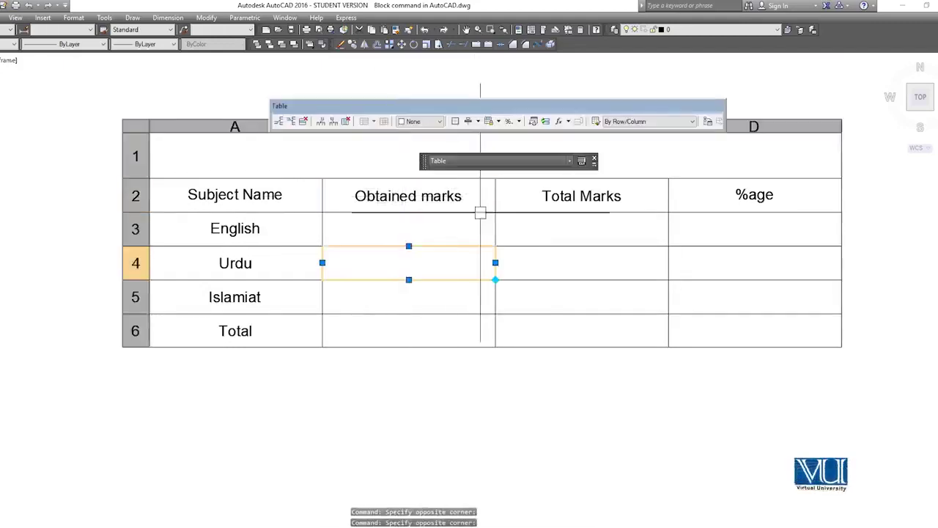
{"action": "key", "text": "Escape"}
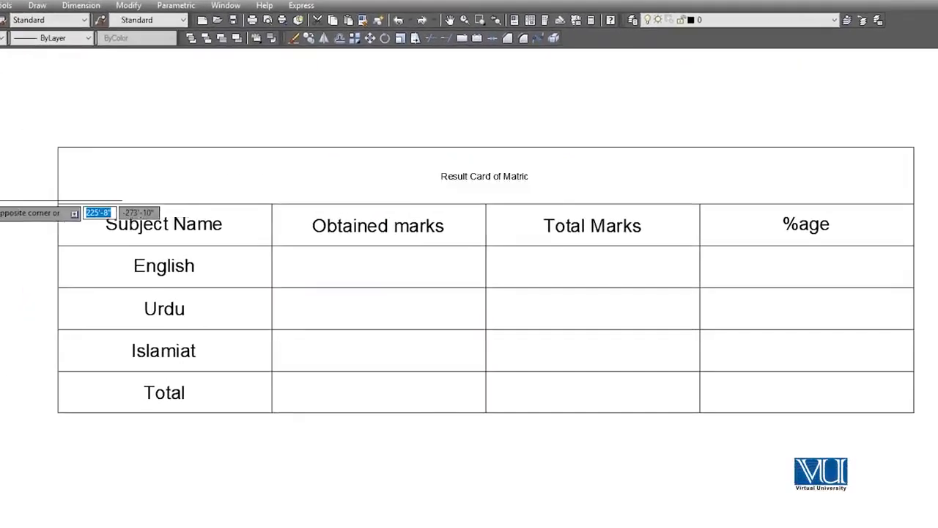
{"action": "double_click", "coordinate": [504, 177]}
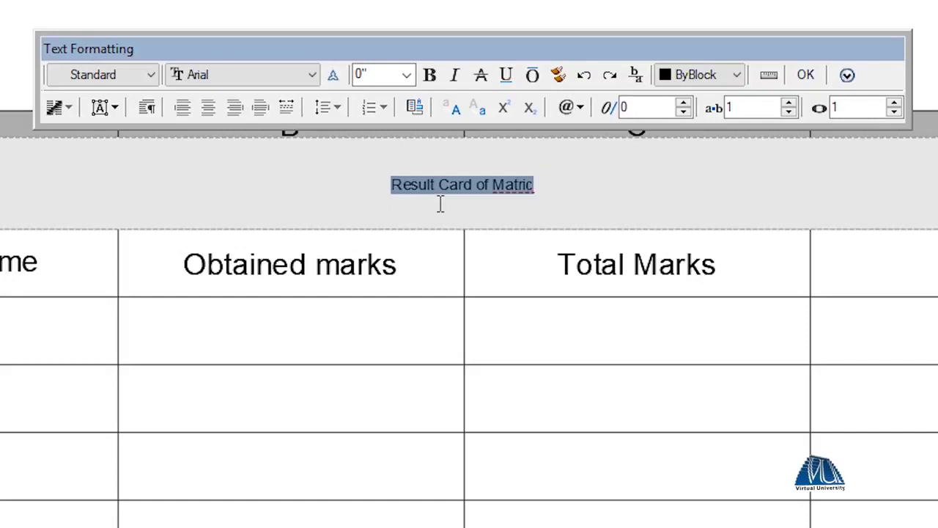
{"action": "left_click", "coordinate": [407, 74]}
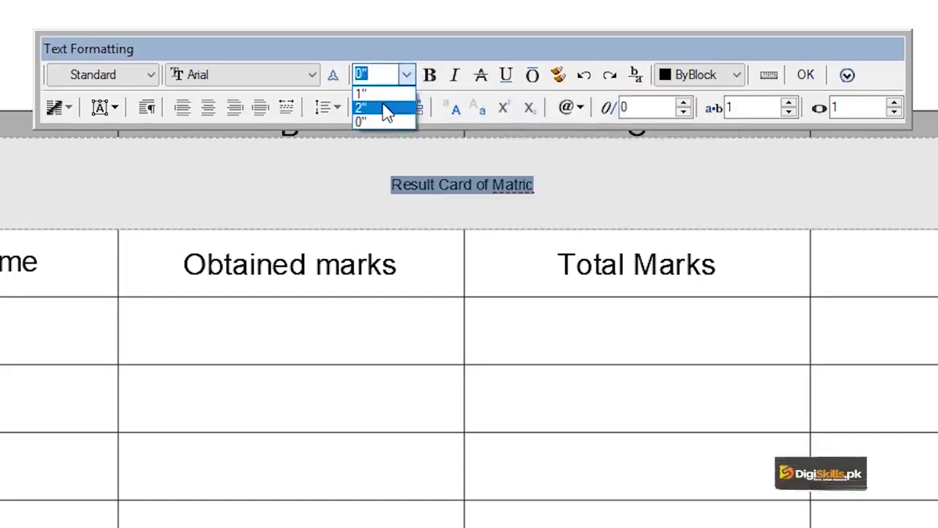
{"action": "left_click", "coordinate": [384, 98]}
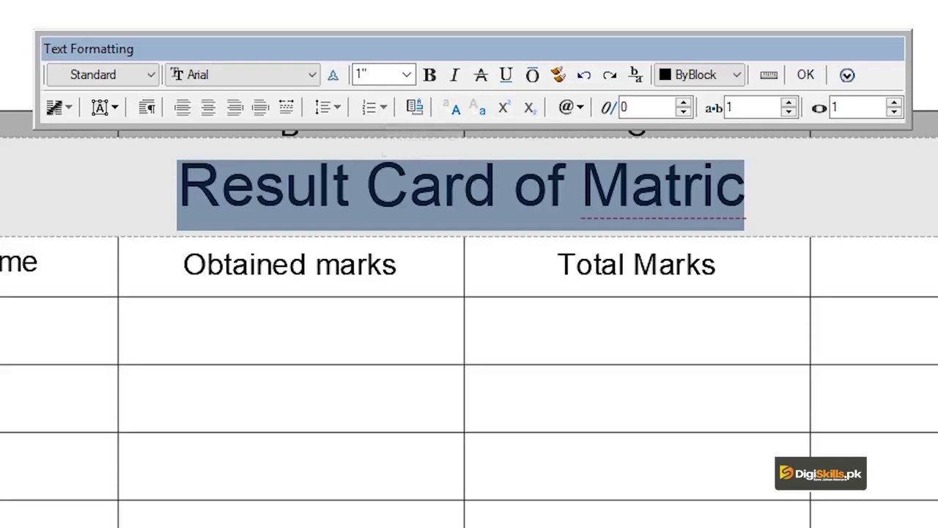
{"action": "key", "text": "Escape"}
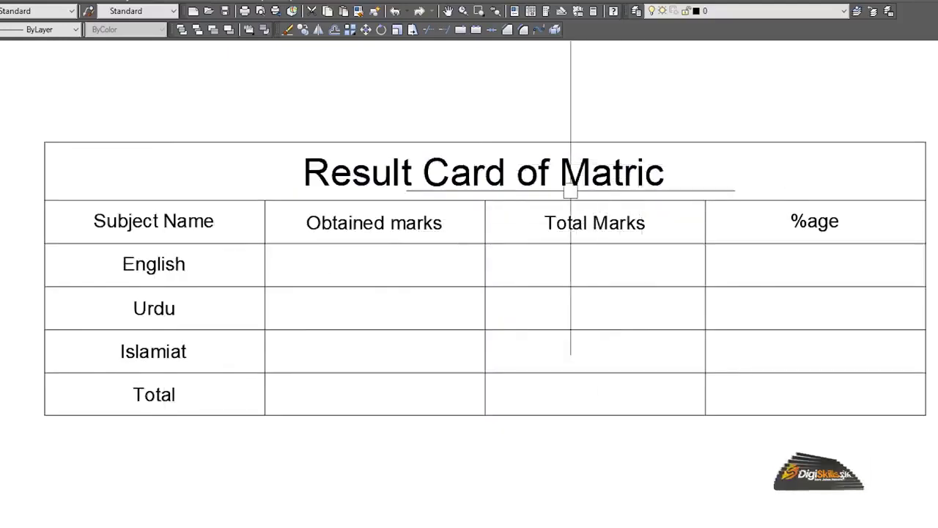
Step: Enter obtained marks 88, 94 and 70 for English, Urdu and Islamiat
{"action": "left_click", "coordinate": [344, 254]}
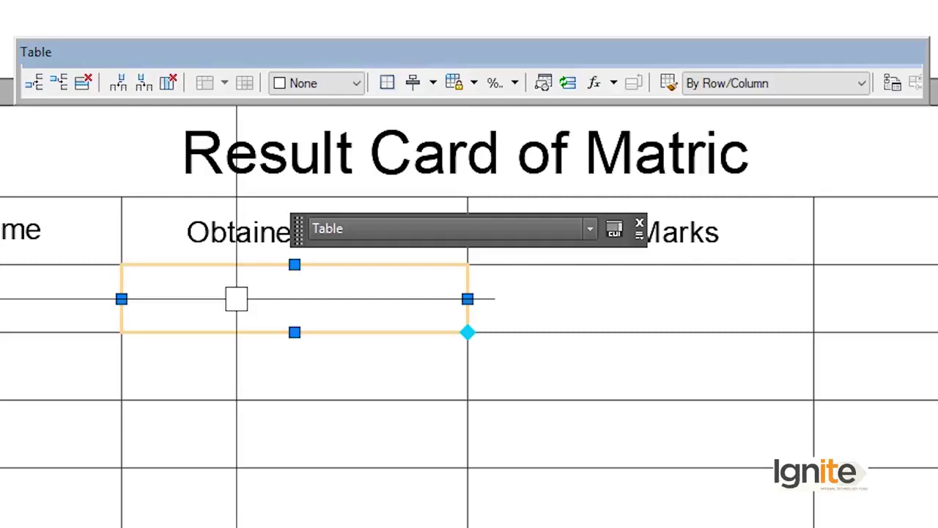
{"action": "type", "text": "8"}
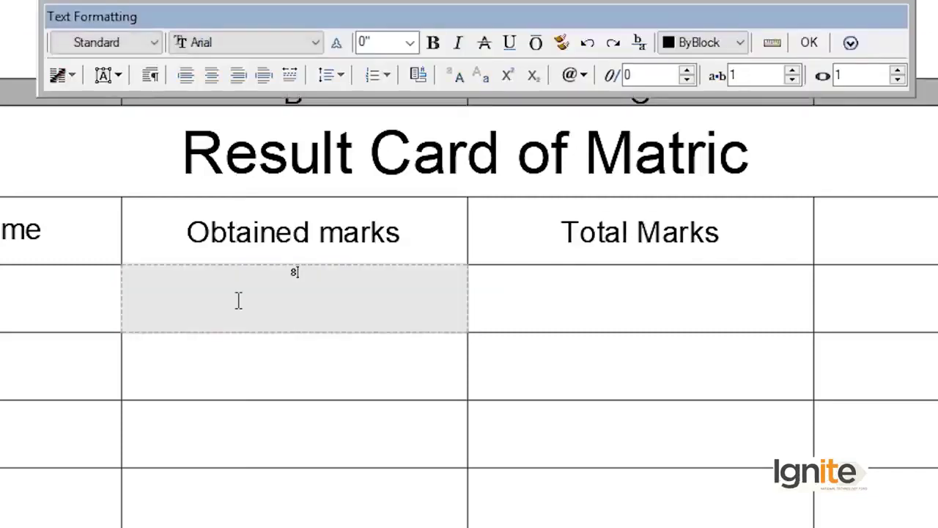
{"action": "left_click", "coordinate": [283, 365]}
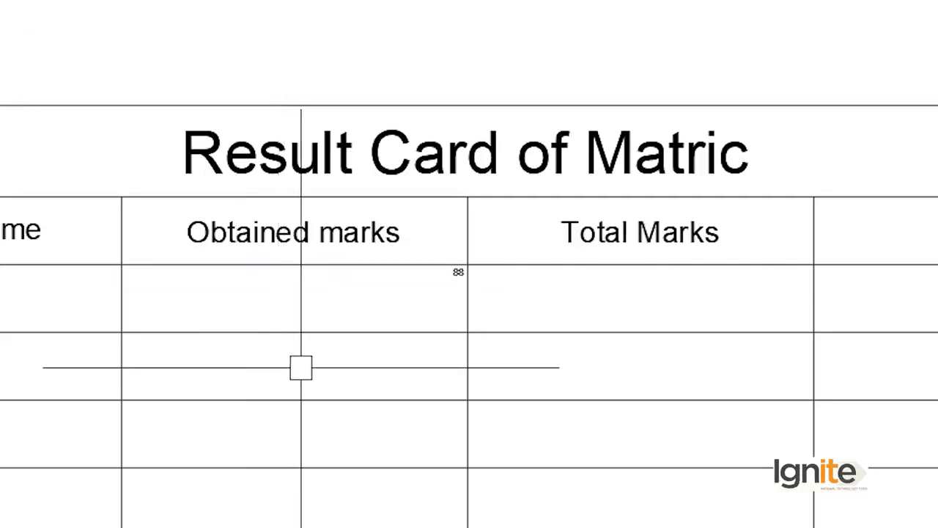
{"action": "left_click", "coordinate": [300, 367]}
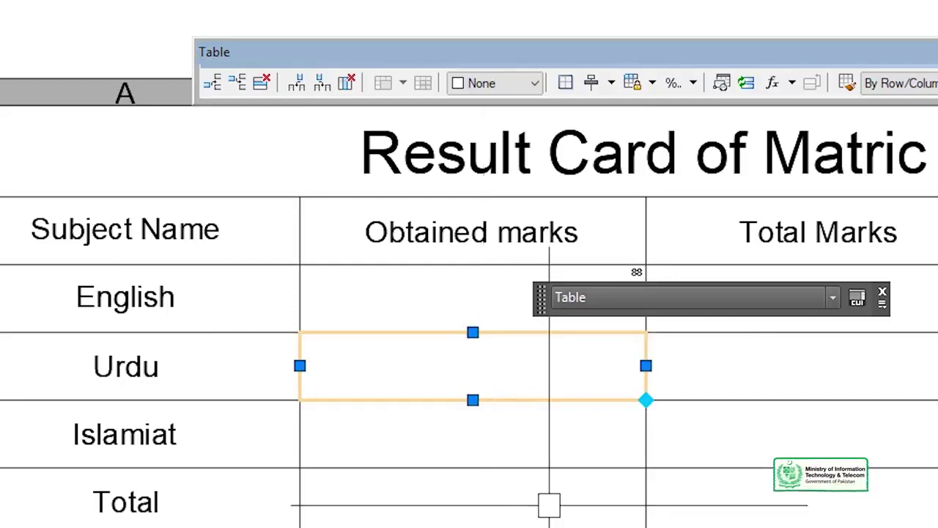
{"action": "type", "text": "94"}
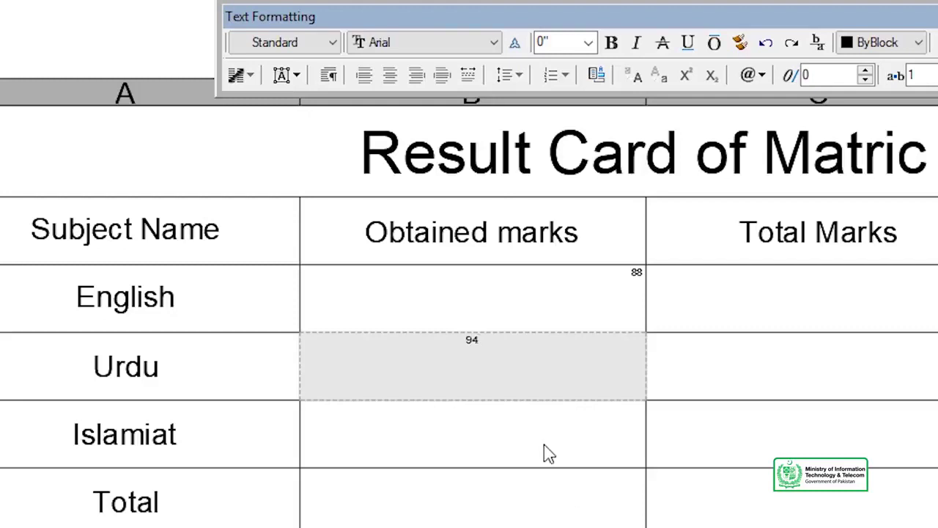
{"action": "left_click", "coordinate": [544, 444]}
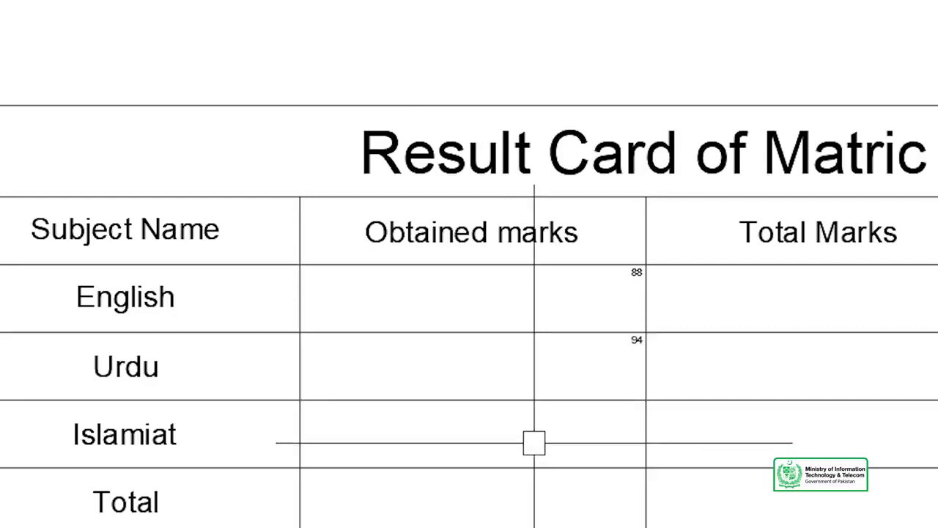
{"action": "left_click", "coordinate": [533, 443]}
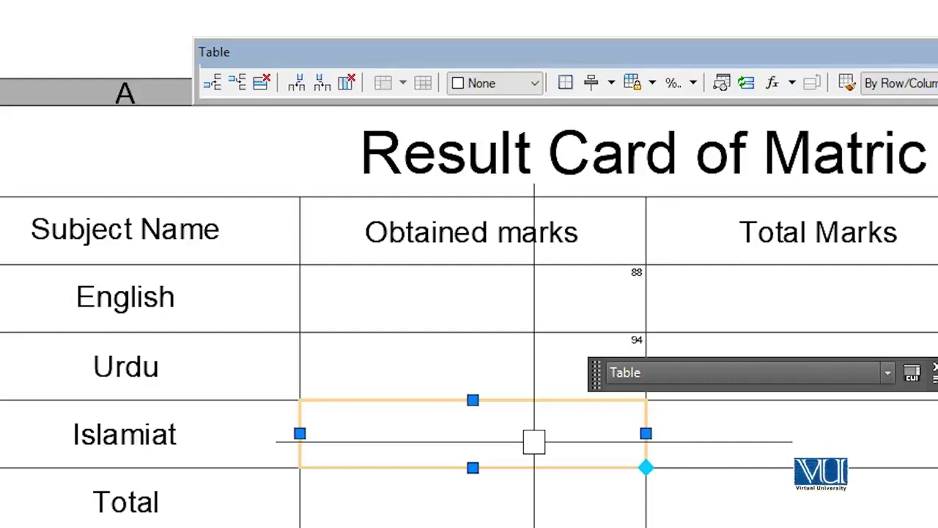
{"action": "type", "text": "70"}
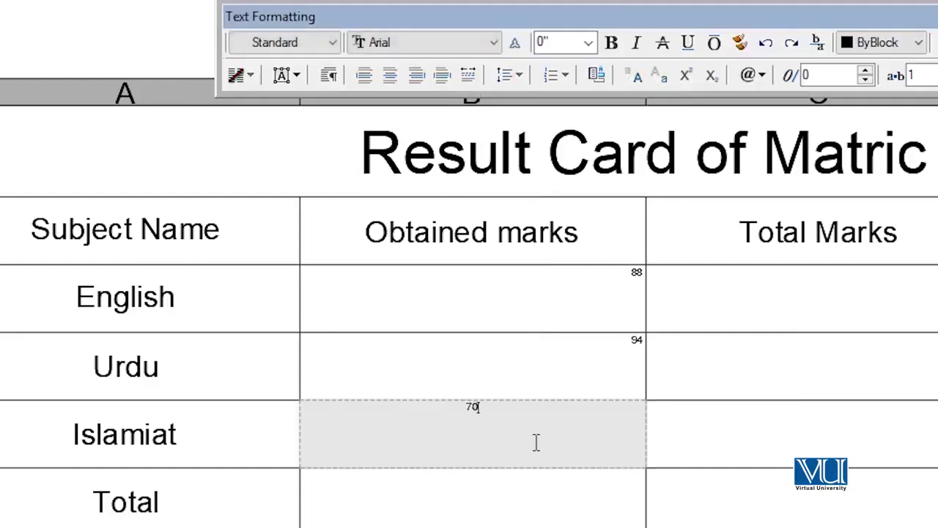
{"action": "left_click", "coordinate": [744, 309]}
Step: Enter total marks 100, 100 and 75 for the three subjects
{"action": "left_click", "coordinate": [747, 299]}
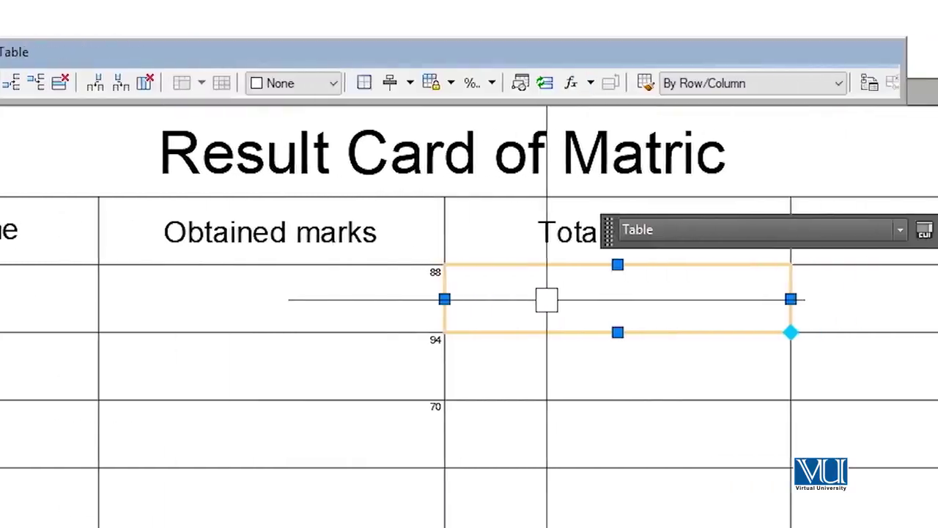
{"action": "type", "text": "100"}
{"action": "key", "text": "Escape"}
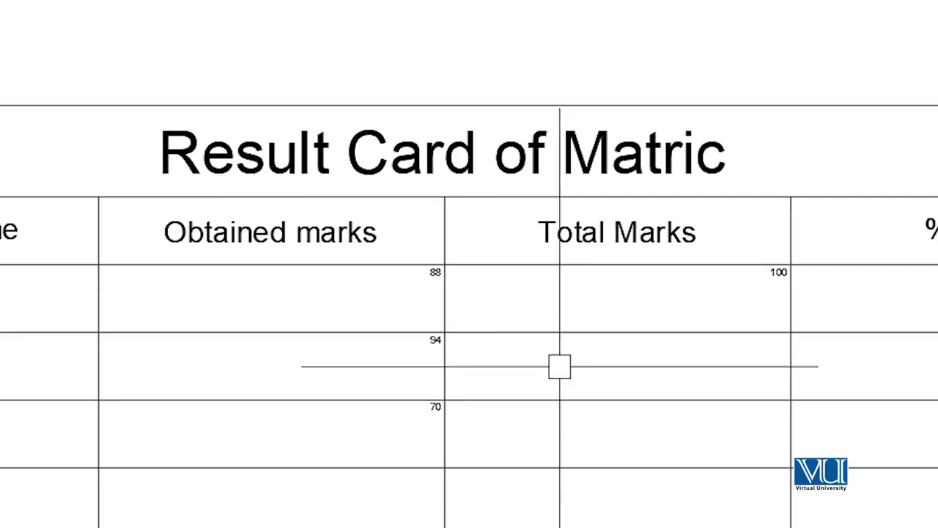
{"action": "left_click", "coordinate": [560, 367]}
{"action": "type", "text": "100"}
{"action": "key", "text": "Escape"}
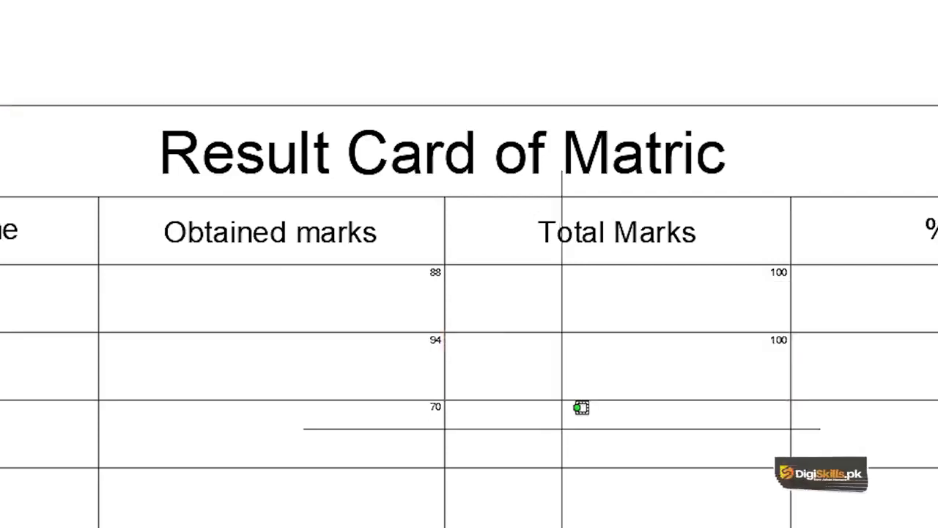
{"action": "left_click", "coordinate": [562, 429]}
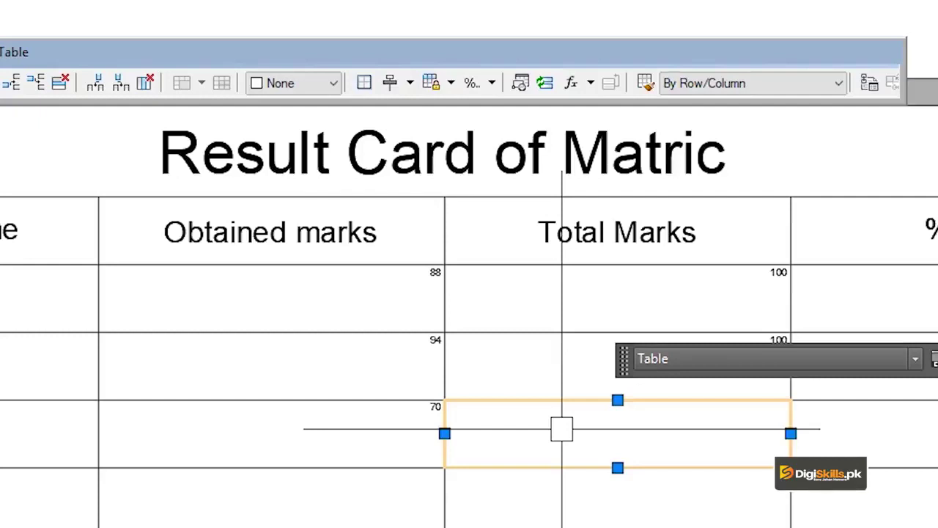
{"action": "type", "text": "75"}
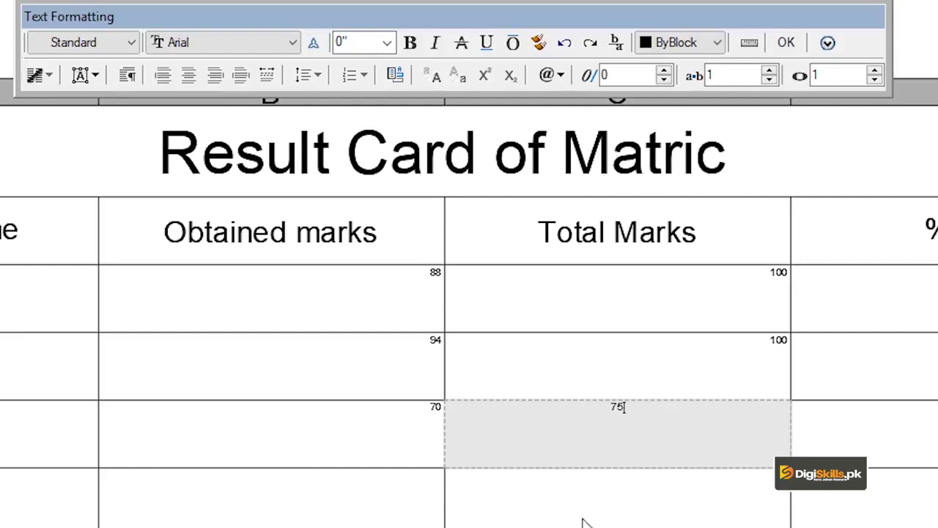
{"action": "key", "text": "Escape"}
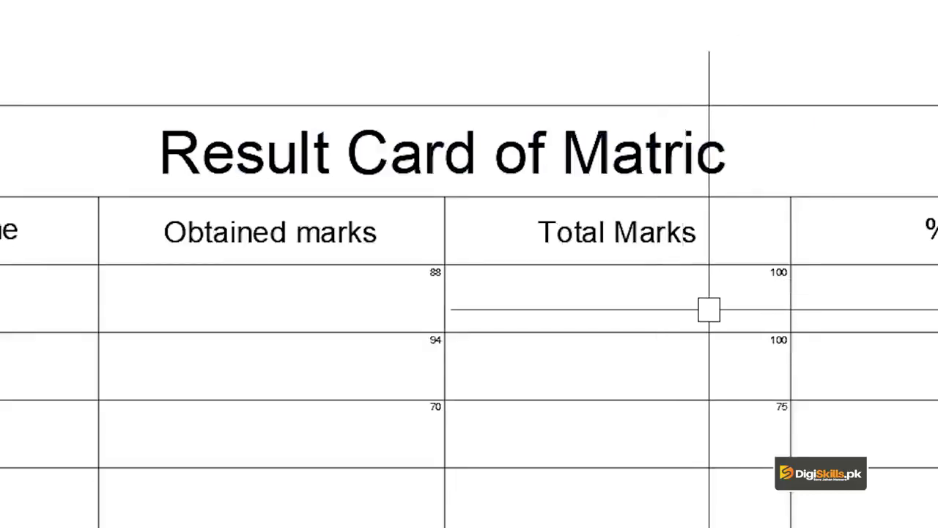
Step: Enter 88 as the English percentage and format the %age column cells as Percentage
{"action": "left_click", "coordinate": [932, 309]}
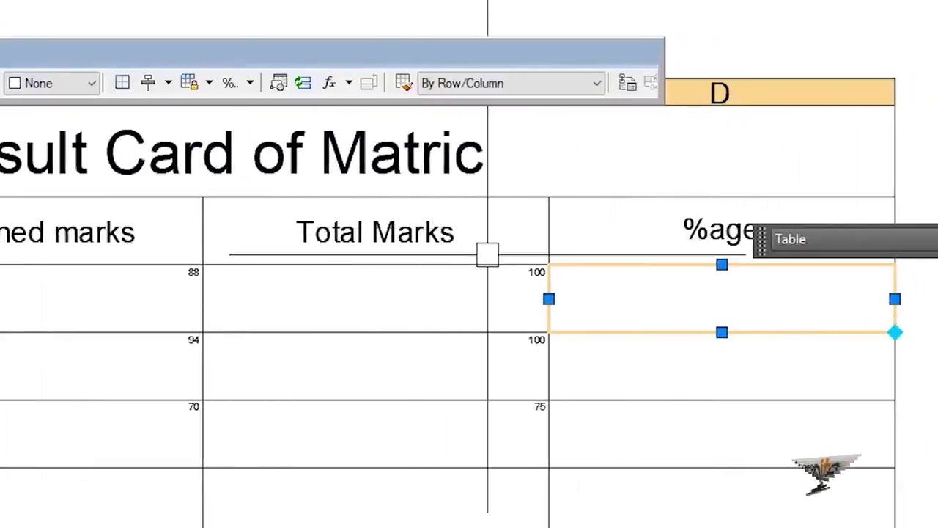
{"action": "type", "text": "88"}
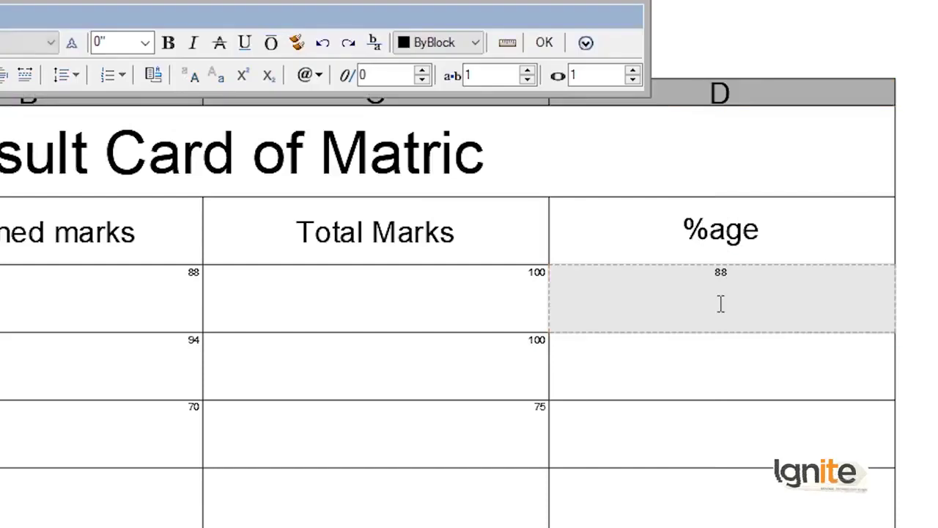
{"action": "key", "text": "Escape"}
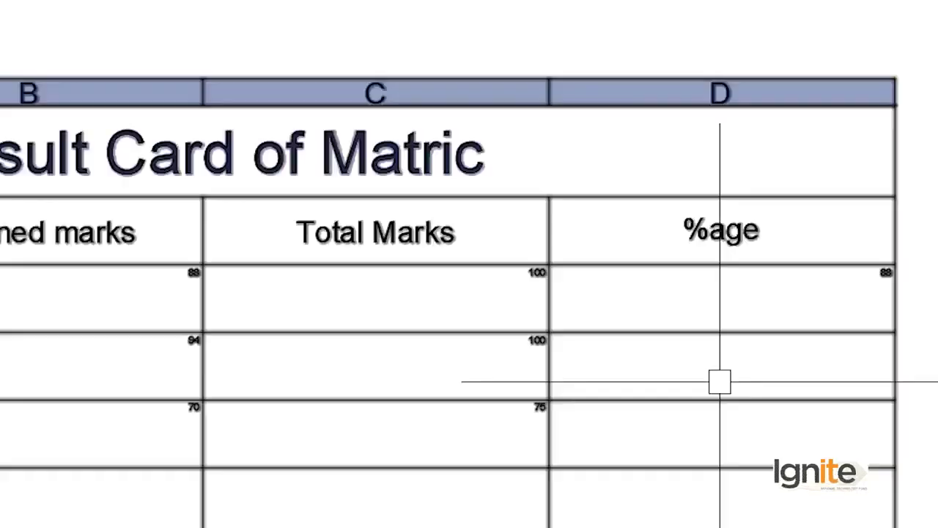
{"action": "left_click", "coordinate": [701, 382]}
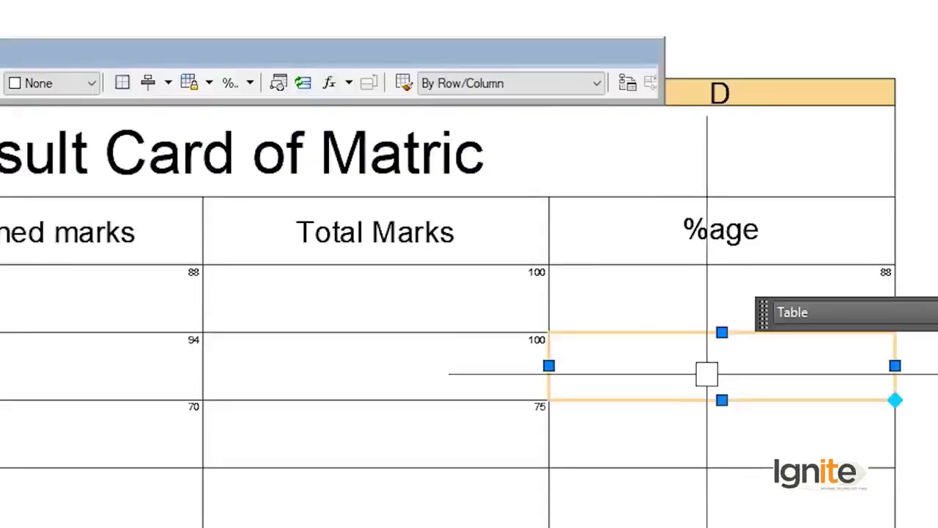
{"action": "left_click", "coordinate": [693, 270]}
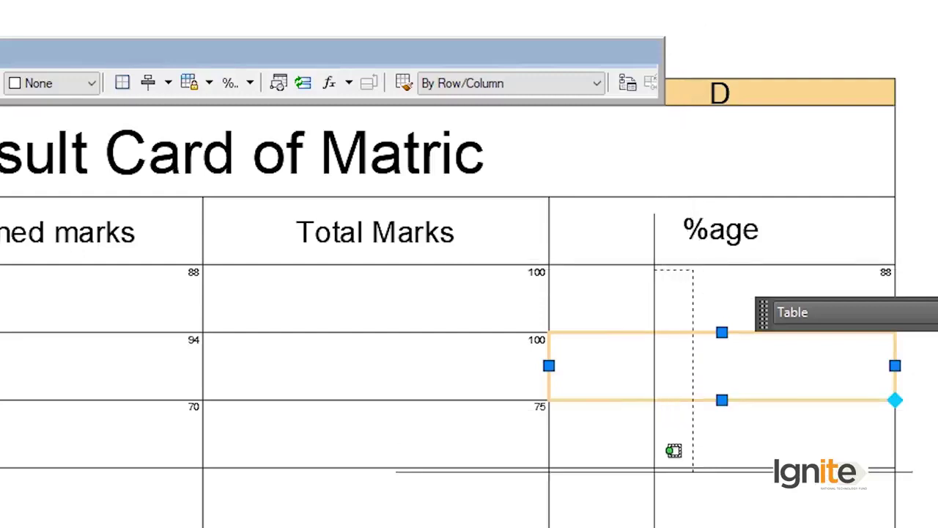
{"action": "left_click", "coordinate": [674, 502]}
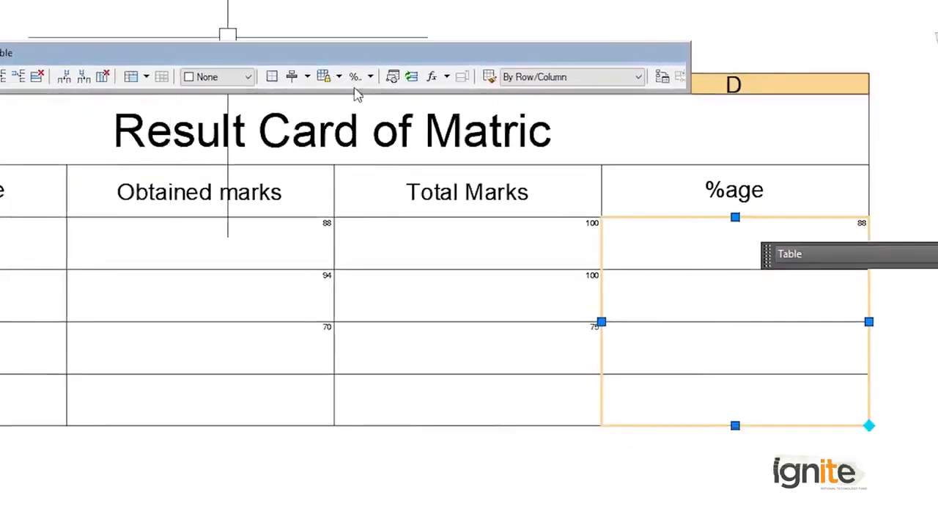
{"action": "left_click", "coordinate": [363, 77]}
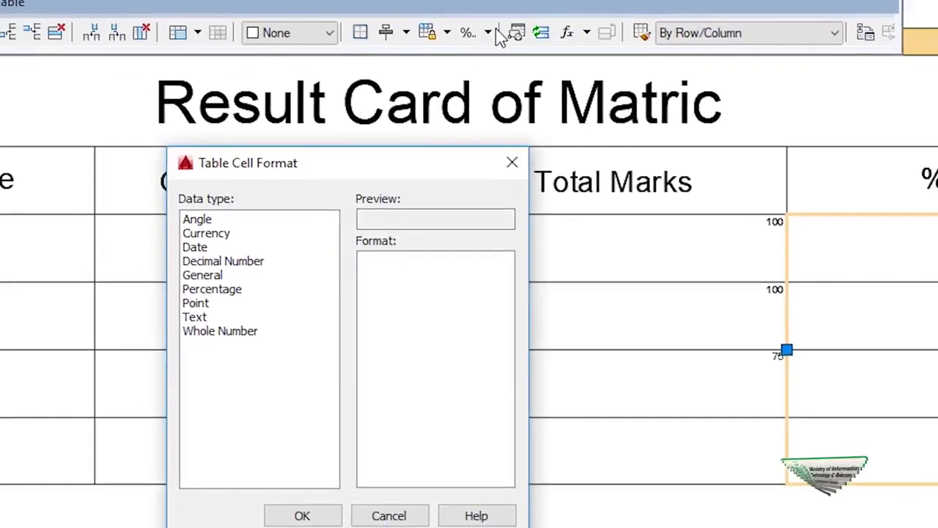
{"action": "left_click", "coordinate": [512, 162]}
{"action": "left_click", "coordinate": [488, 33]}
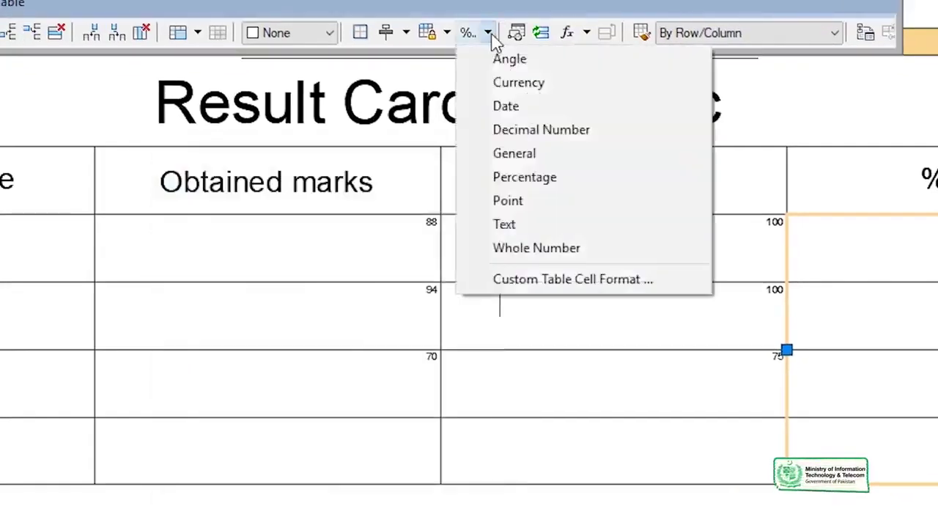
{"action": "left_click", "coordinate": [507, 180]}
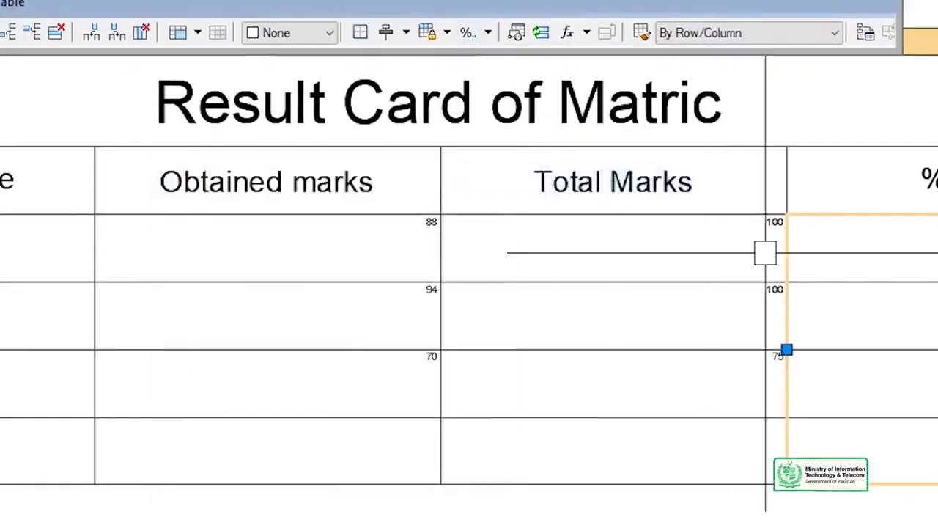
Step: Enter 94% for Urdu and 90 for Islamiat in the %age column
{"action": "left_click", "coordinate": [901, 235]}
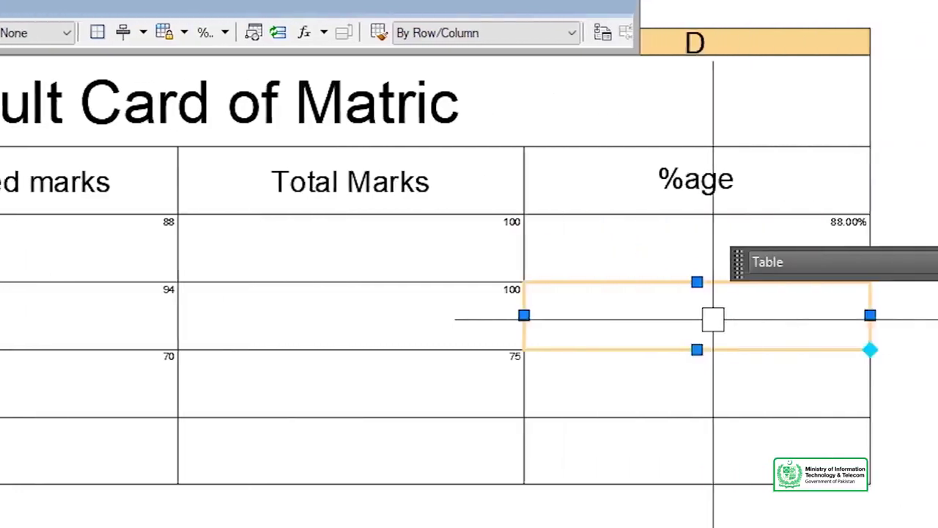
{"action": "type", "text": "94%"}
{"action": "left_click", "coordinate": [708, 382]}
{"action": "left_click", "coordinate": [708, 380]}
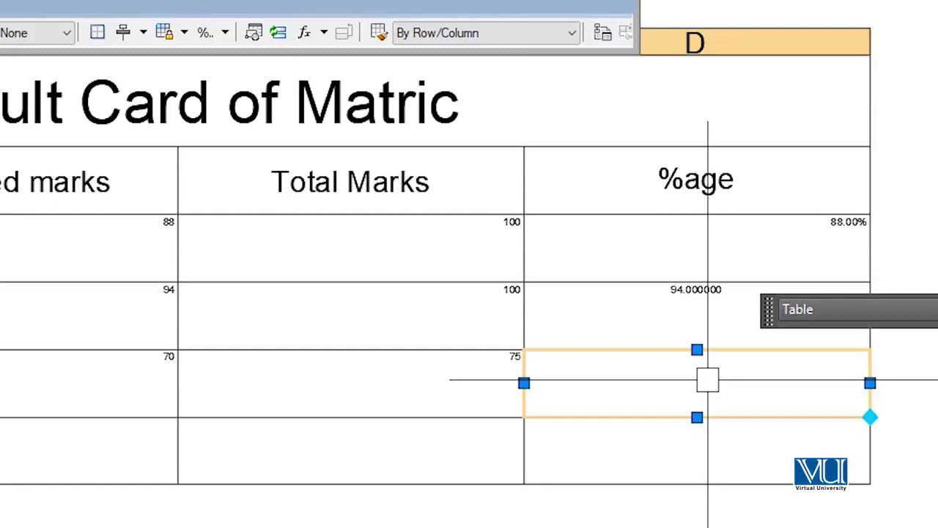
{"action": "type", "text": "90"}
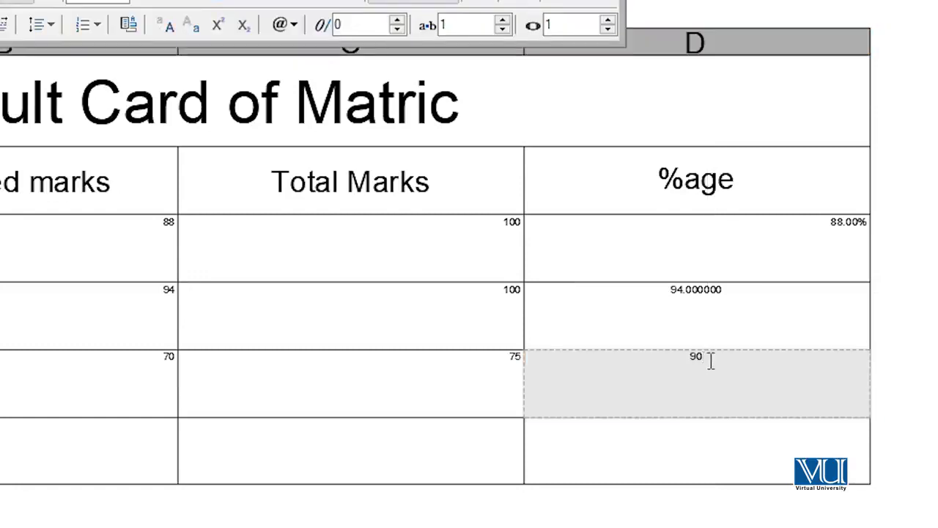
{"action": "left_click", "coordinate": [81, 428]}
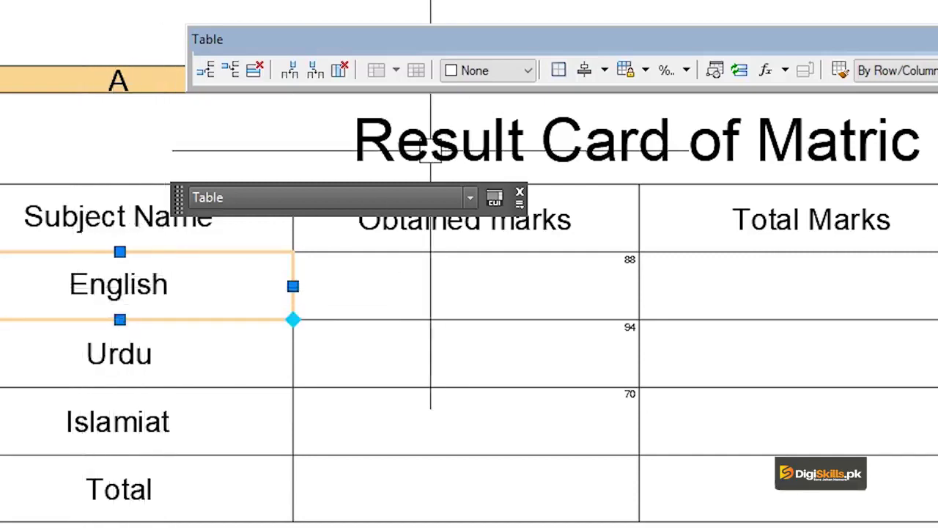
Step: Match the subject cell's formatting onto all nine obtained, total and %age cells
{"action": "left_click", "coordinate": [841, 73]}
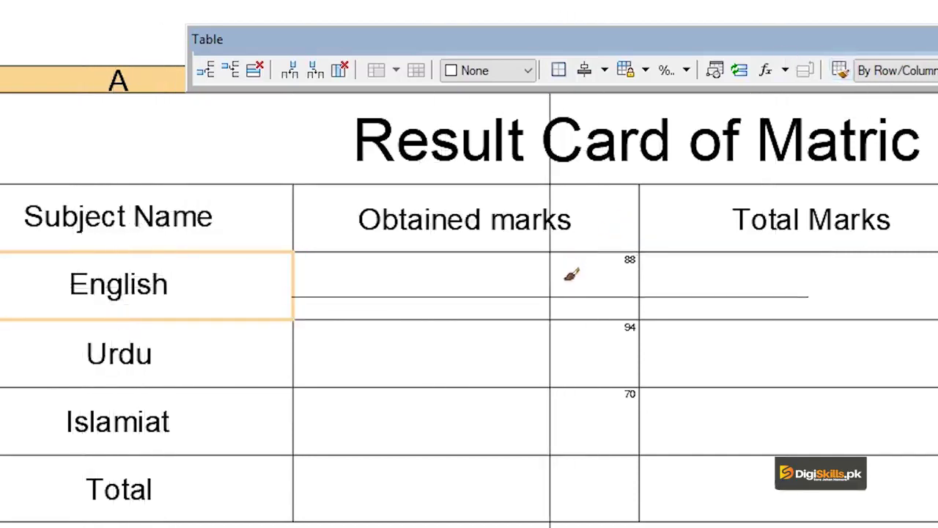
{"action": "left_click", "coordinate": [560, 293]}
{"action": "left_click", "coordinate": [551, 359]}
{"action": "left_click", "coordinate": [561, 407]}
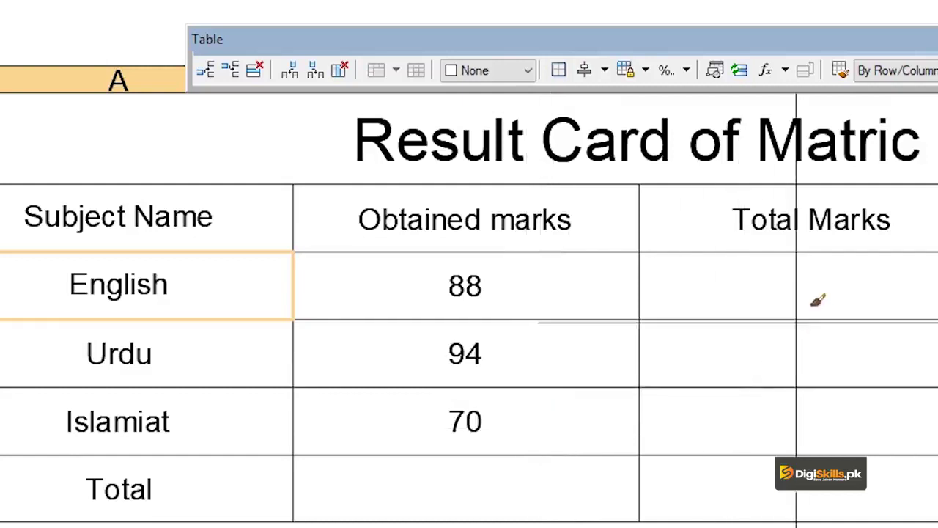
{"action": "left_click", "coordinate": [814, 300]}
{"action": "left_click", "coordinate": [513, 345]}
{"action": "left_click", "coordinate": [470, 412]}
{"action": "left_click", "coordinate": [744, 283]}
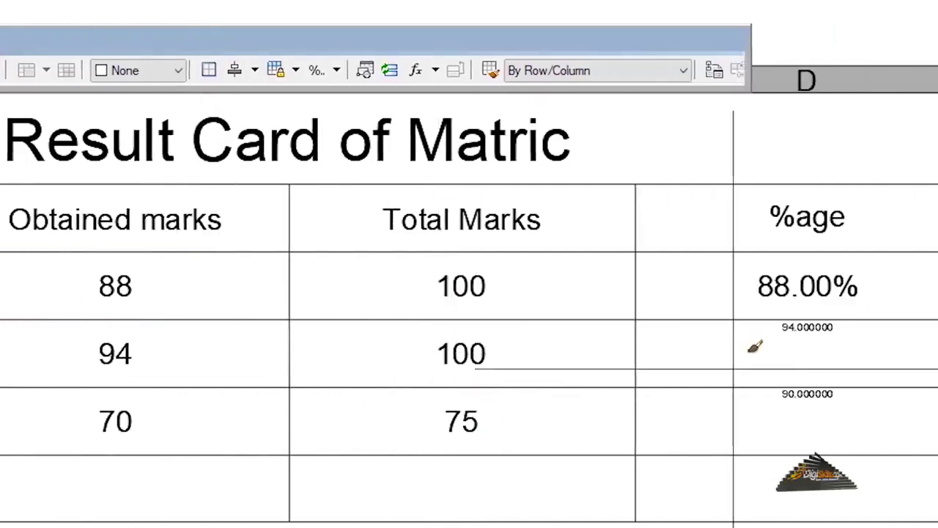
{"action": "left_click", "coordinate": [754, 341]}
{"action": "left_click", "coordinate": [747, 398]}
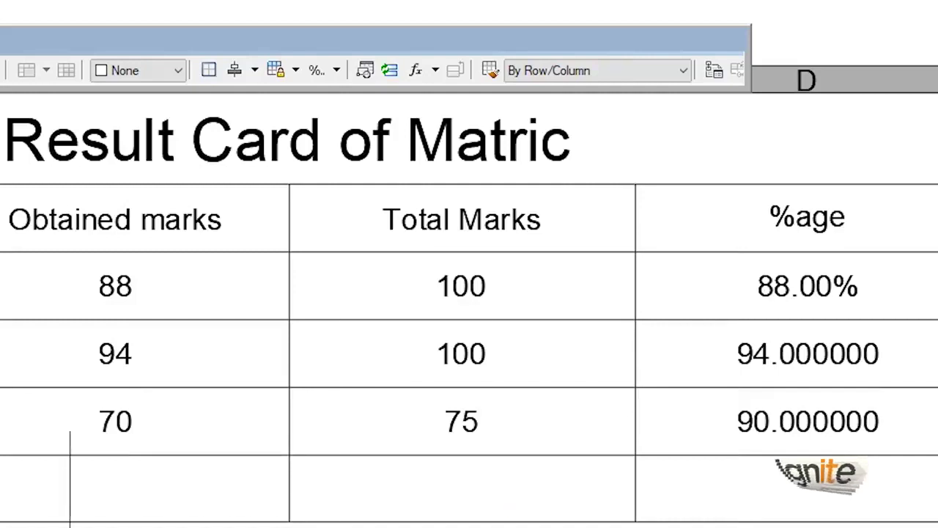
{"action": "middle_click_drag", "start_coordinate": [1, 499], "coordinate": [379, 396]}
{"action": "left_click", "coordinate": [379, 396]}
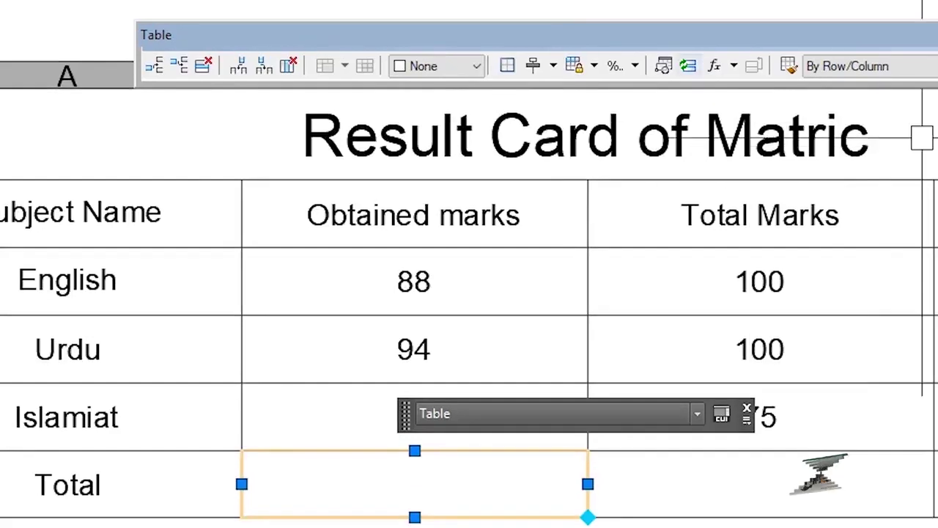
Step: Sum the three obtained marks into the Total row, giving 252
{"action": "left_click", "coordinate": [734, 67]}
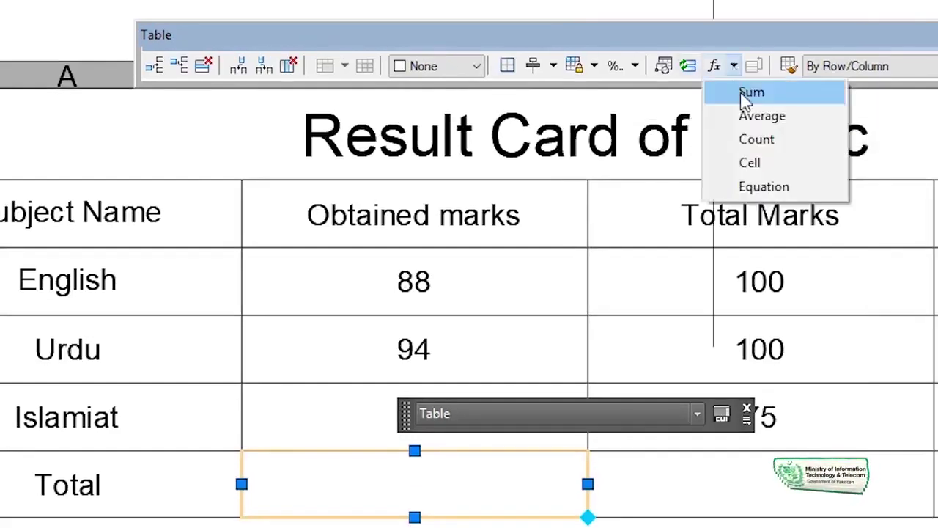
{"action": "left_click", "coordinate": [746, 93]}
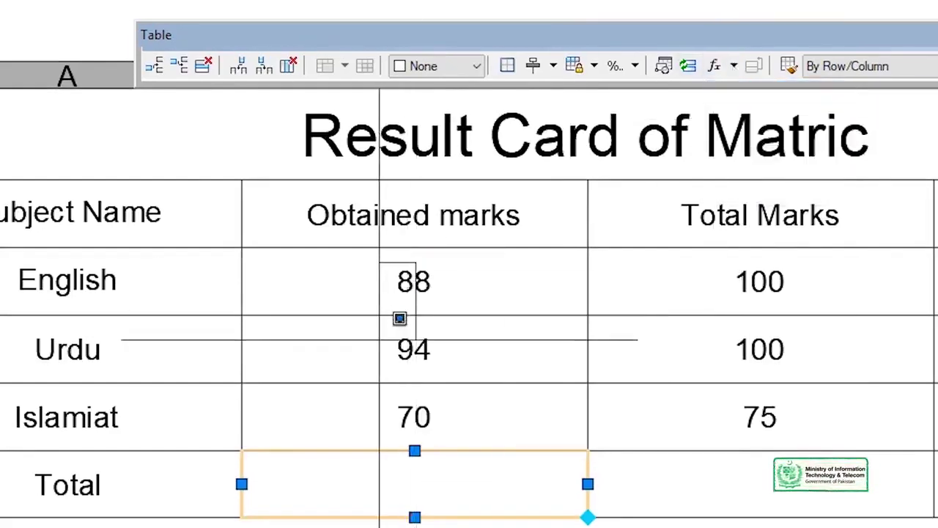
{"action": "left_click", "coordinate": [377, 439]}
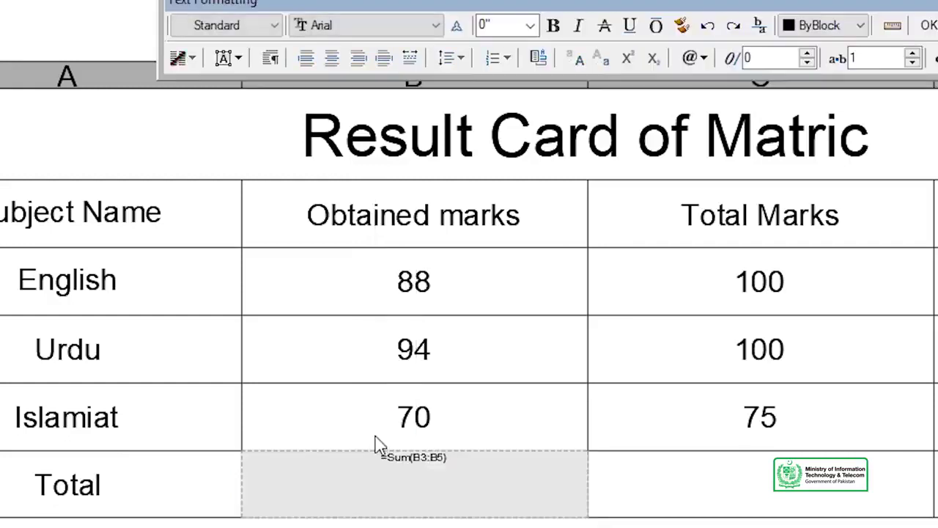
{"action": "key", "text": "Escape"}
Step: Sum the three Total Marks values into the Total row, giving 275
{"action": "left_click", "coordinate": [680, 483]}
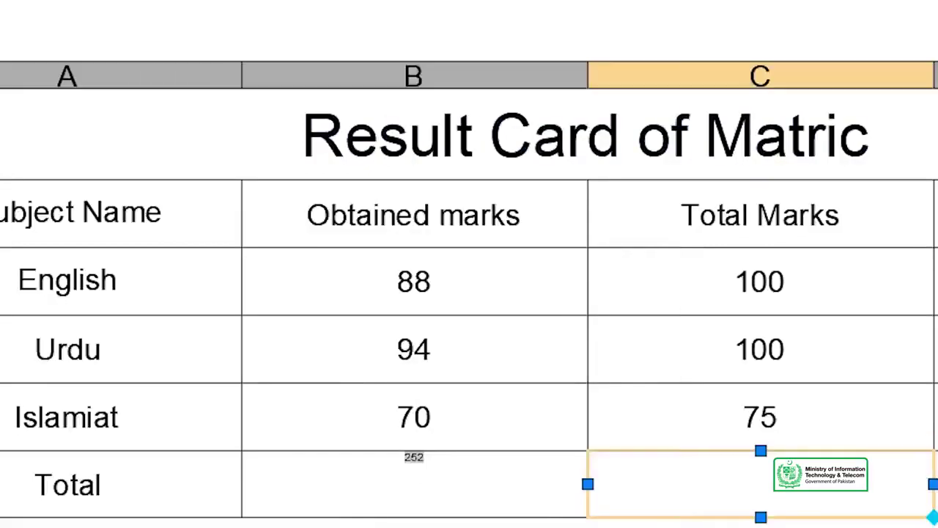
{"action": "left_click", "coordinate": [349, 66]}
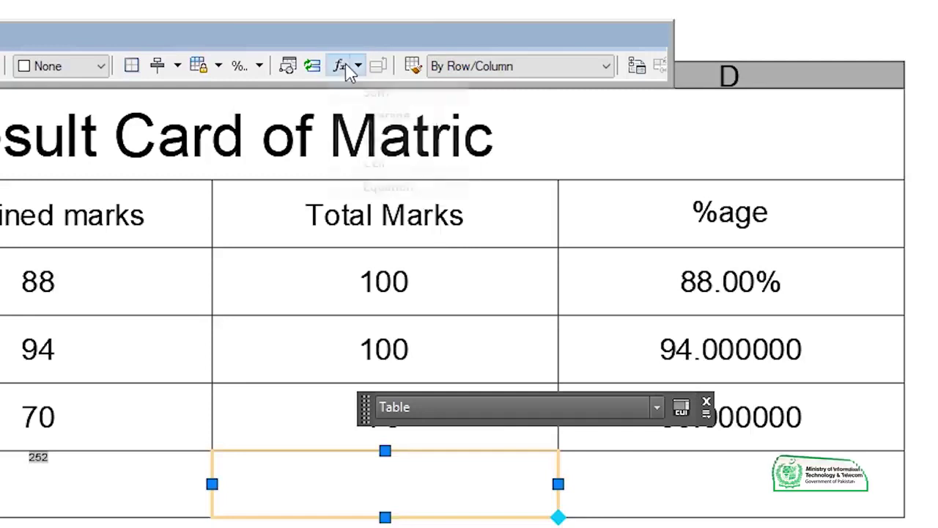
{"action": "left_click", "coordinate": [356, 95]}
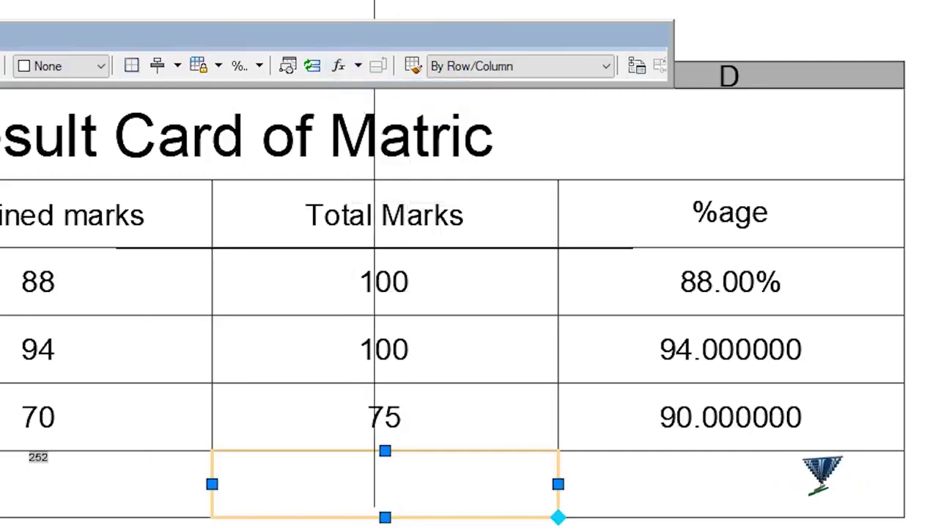
{"action": "left_click", "coordinate": [314, 419]}
{"action": "key", "text": "Escape"}
{"action": "left_click", "coordinate": [726, 475]}
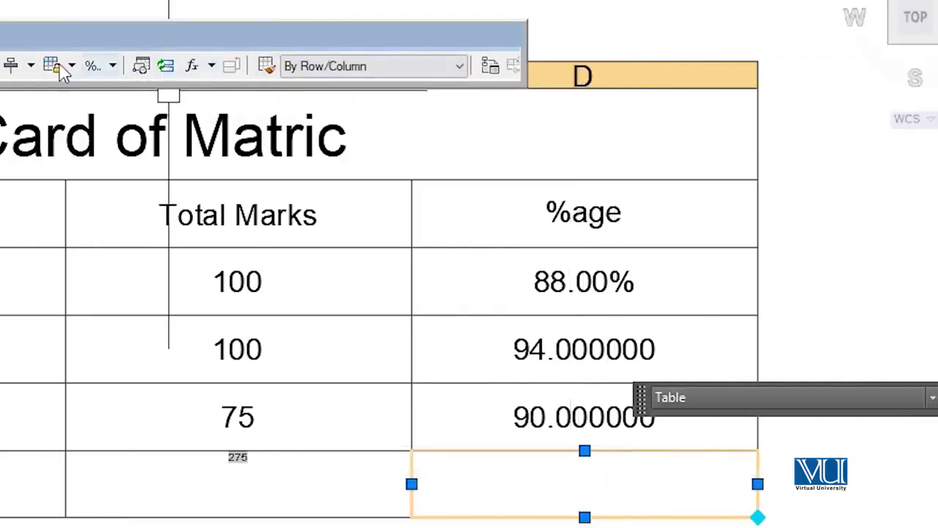
Step: Average the three %age cells in the Total row, showing 90.67%
{"action": "left_click", "coordinate": [114, 68]}
{"action": "left_click", "coordinate": [140, 67]}
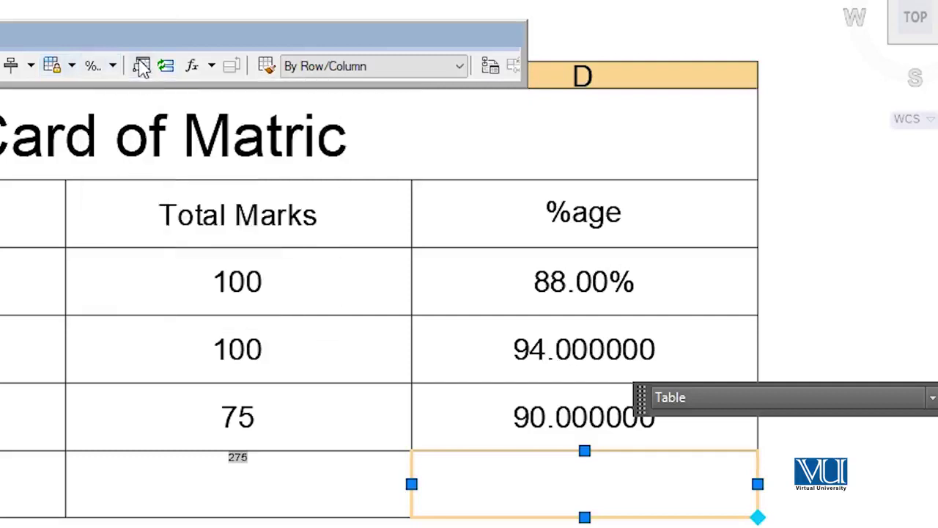
{"action": "left_click", "coordinate": [193, 66]}
{"action": "left_click", "coordinate": [237, 115]}
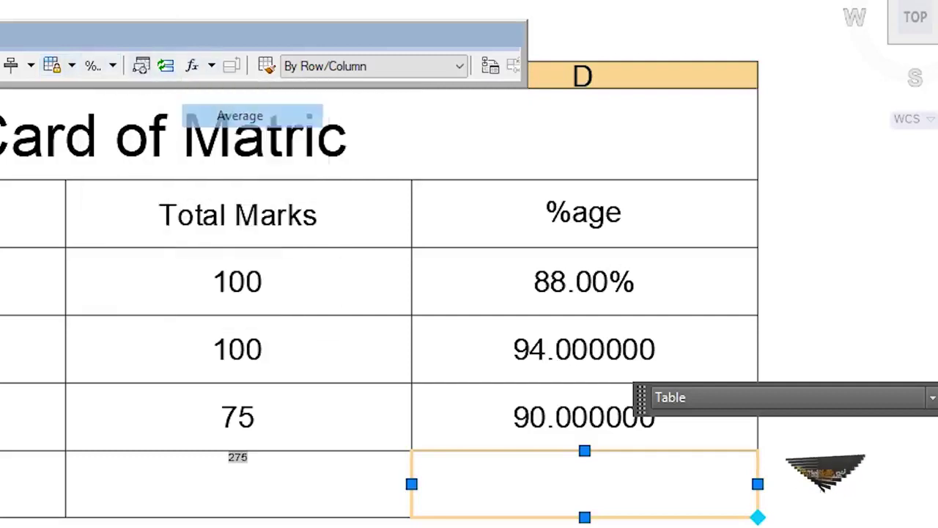
{"action": "left_click", "coordinate": [512, 254]}
{"action": "left_click", "coordinate": [472, 414]}
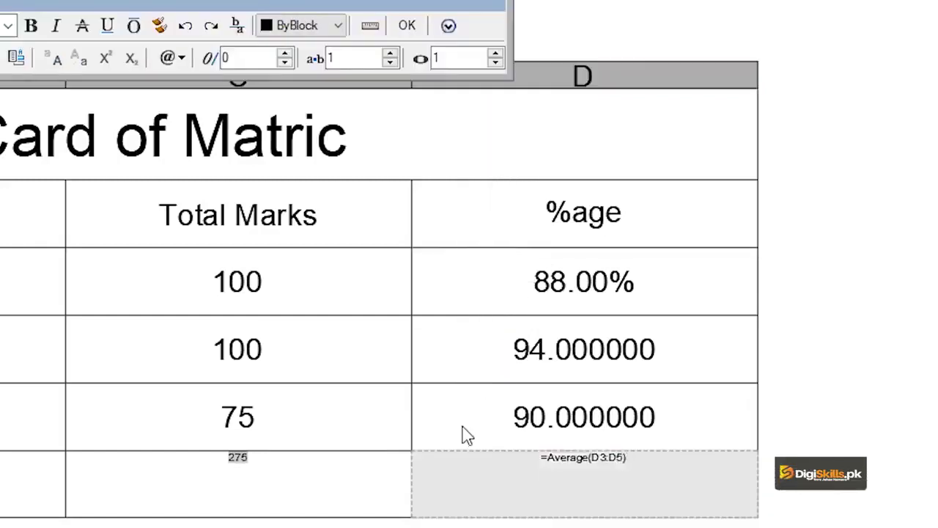
{"action": "left_click", "coordinate": [468, 435]}
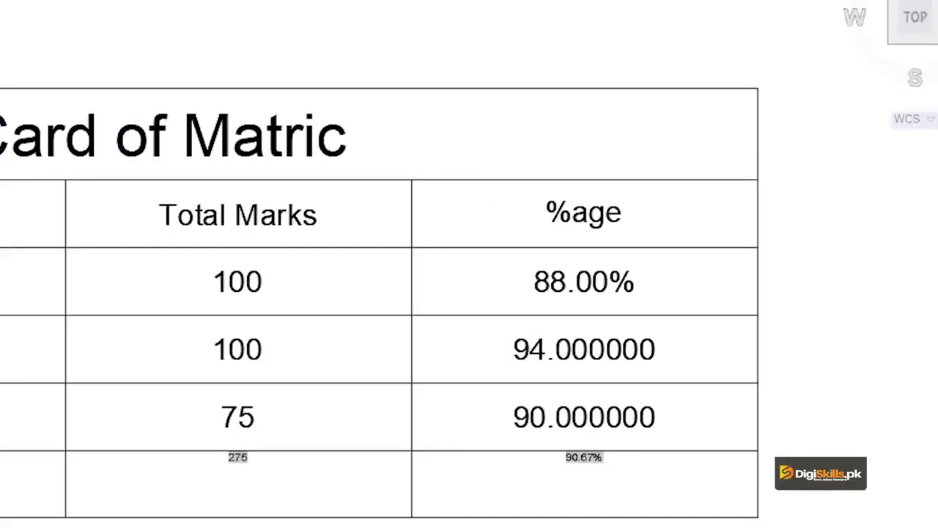
Step: Match a formatted cell's style onto the Total Marks total
{"action": "left_click", "coordinate": [184, 132]}
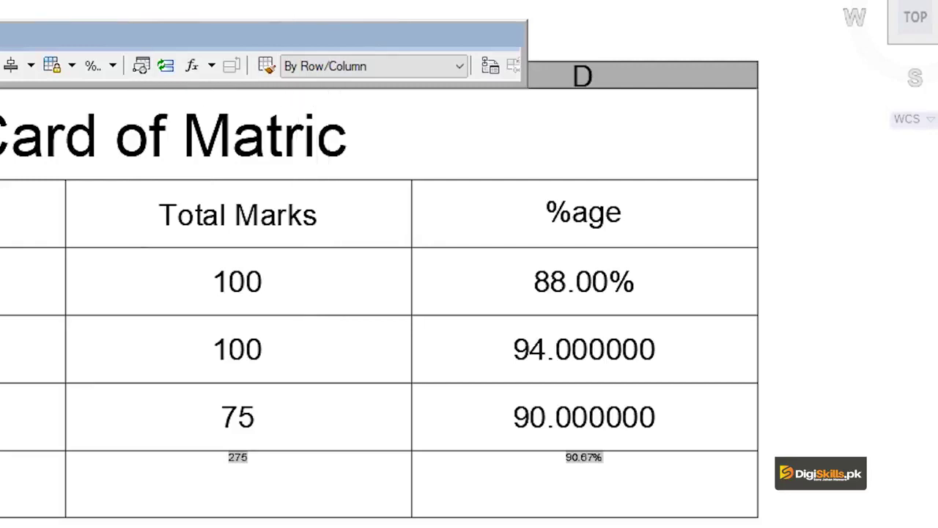
{"action": "left_click", "coordinate": [265, 66]}
{"action": "left_click", "coordinate": [381, 469]}
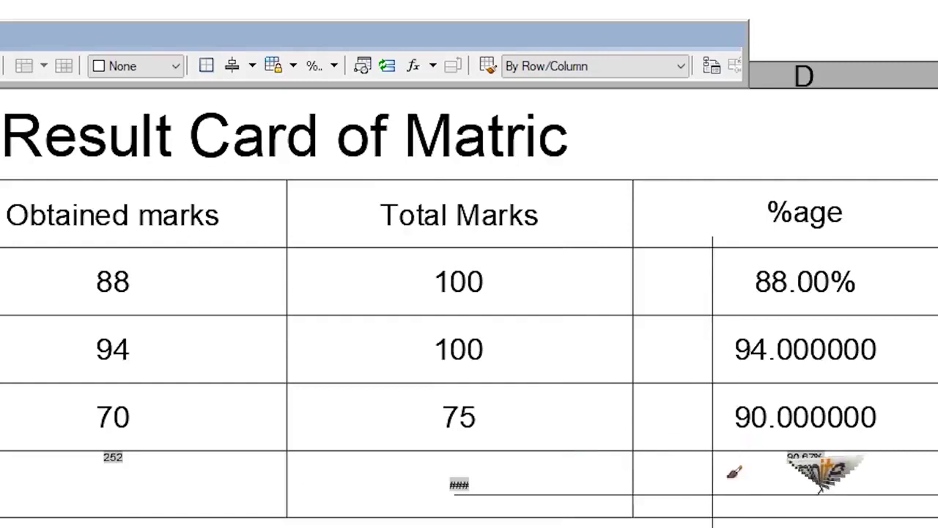
Step: End the formatting copy and zoom in on the ### cells in the Total row
{"action": "key", "text": "Escape"}
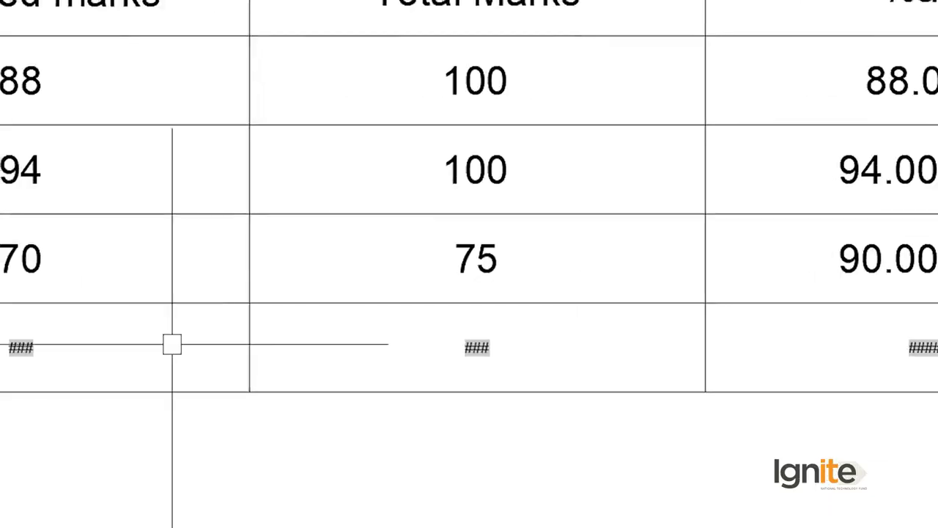
{"action": "middle_click_drag", "start_coordinate": [11, 225], "coordinate": [100, 216]}
{"action": "scroll", "coordinate": [100, 258], "scroll_direction": "up", "scroll_amount": 2}
{"action": "scroll", "coordinate": [106, 254], "scroll_direction": "up", "scroll_amount": 4}
{"action": "scroll", "coordinate": [106, 254], "scroll_direction": "down", "scroll_amount": 3}
{"action": "middle_click_drag", "start_coordinate": [408, 236], "coordinate": [382, 279]}
{"action": "scroll", "coordinate": [833, 255], "scroll_direction": "up", "scroll_amount": 2}
{"action": "scroll", "coordinate": [816, 178], "scroll_direction": "up", "scroll_amount": 3}
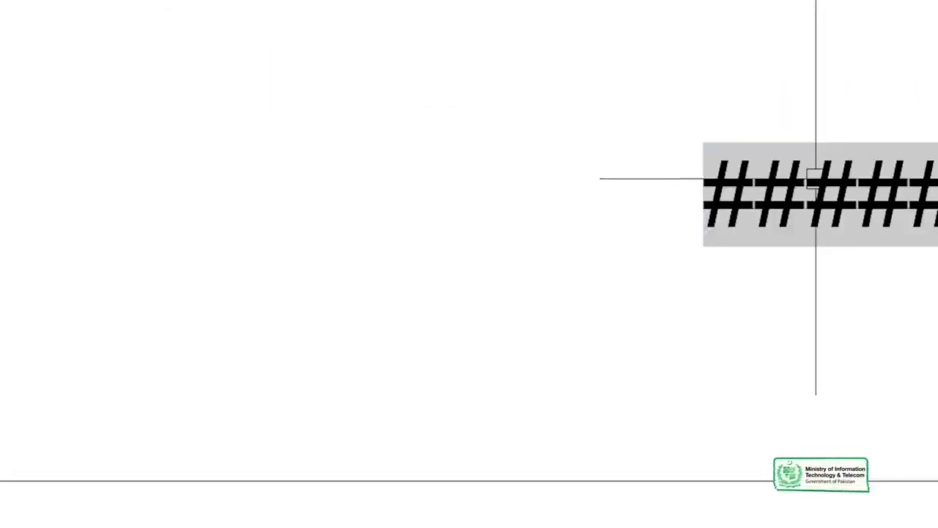
{"action": "middle_click_drag", "start_coordinate": [816, 178], "coordinate": [570, 279]}
{"action": "scroll", "coordinate": [580, 272], "scroll_direction": "up", "scroll_amount": 2}
{"action": "scroll", "coordinate": [582, 269], "scroll_direction": "down", "scroll_amount": 1}
{"action": "scroll", "coordinate": [586, 269], "scroll_direction": "down", "scroll_amount": 1}
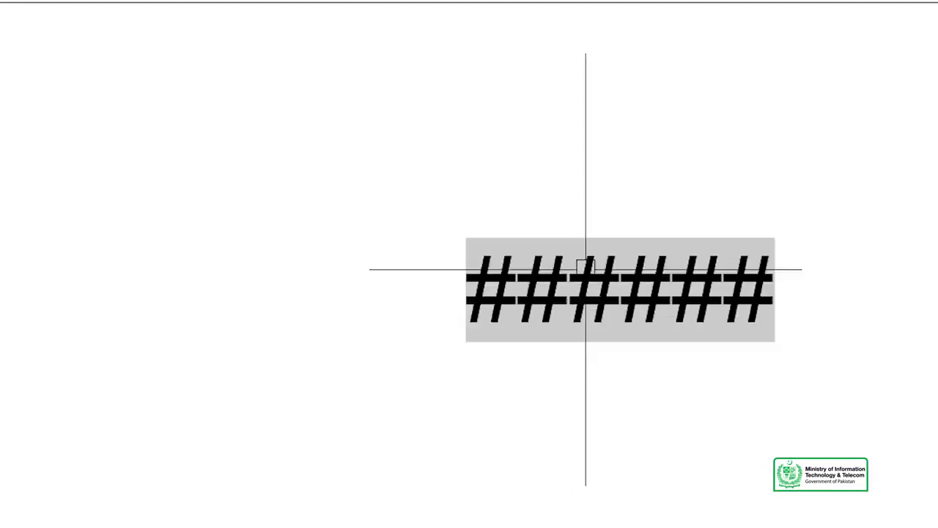
{"action": "scroll", "coordinate": [585, 269], "scroll_direction": "down", "scroll_amount": 3}
{"action": "mouse_move", "coordinate": [303, 345]}
{"action": "middle_mouse_down"}
{"action": "mouse_move", "coordinate": [632, 331]}
{"action": "mouse_move", "coordinate": [683, 346]}
{"action": "middle_mouse_up"}
{"action": "middle_click_drag", "start_coordinate": [3, 217], "coordinate": [157, 234]}
{"action": "scroll", "coordinate": [157, 235], "scroll_direction": "down", "scroll_amount": 2}
{"action": "middle_click_drag", "start_coordinate": [3, 263], "coordinate": [286, 287]}
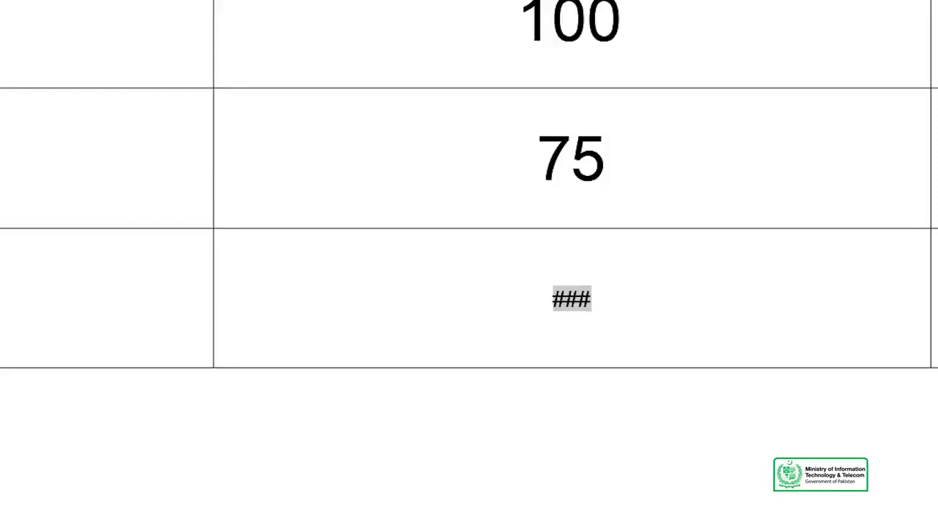
{"action": "middle_click_drag", "start_coordinate": [4, 263], "coordinate": [350, 216]}
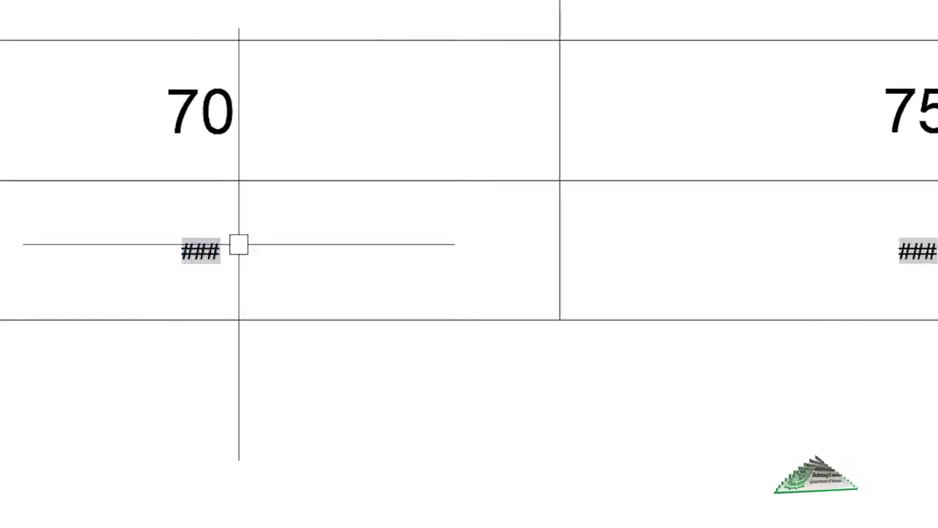
{"action": "middle_click_drag", "start_coordinate": [257, 242], "coordinate": [320, 281]}
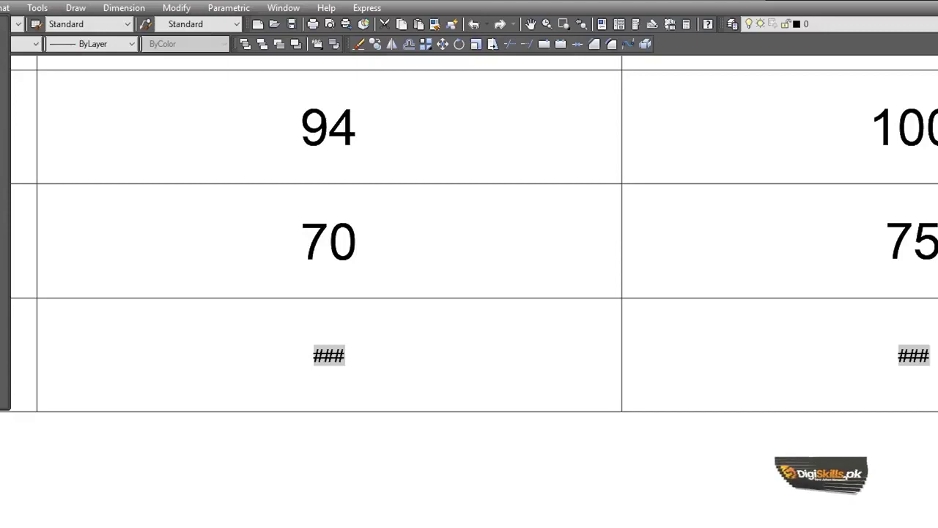
Step: Set the Obtained marks total cell's text height to 1 inch
{"action": "scroll", "coordinate": [469, 242], "scroll_direction": "down", "scroll_amount": 5}
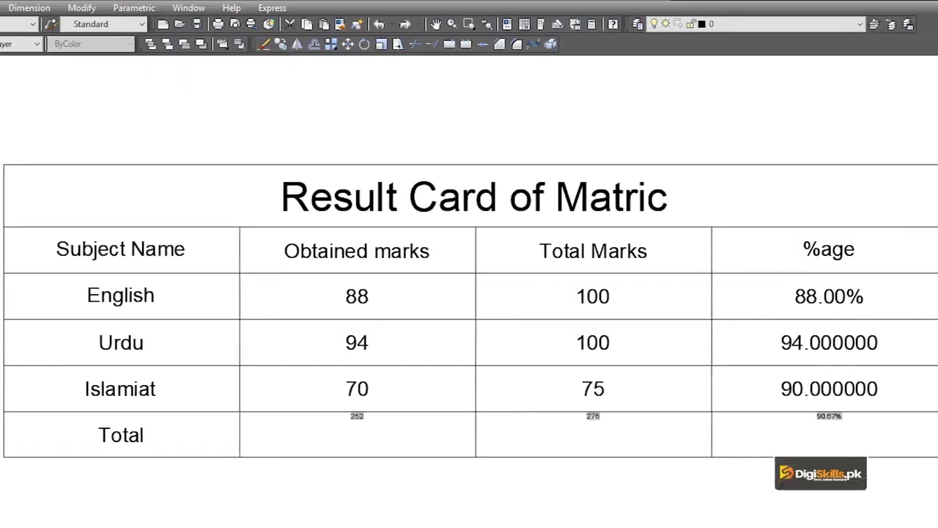
{"action": "left_click", "coordinate": [387, 440]}
{"action": "double_click", "coordinate": [383, 433]}
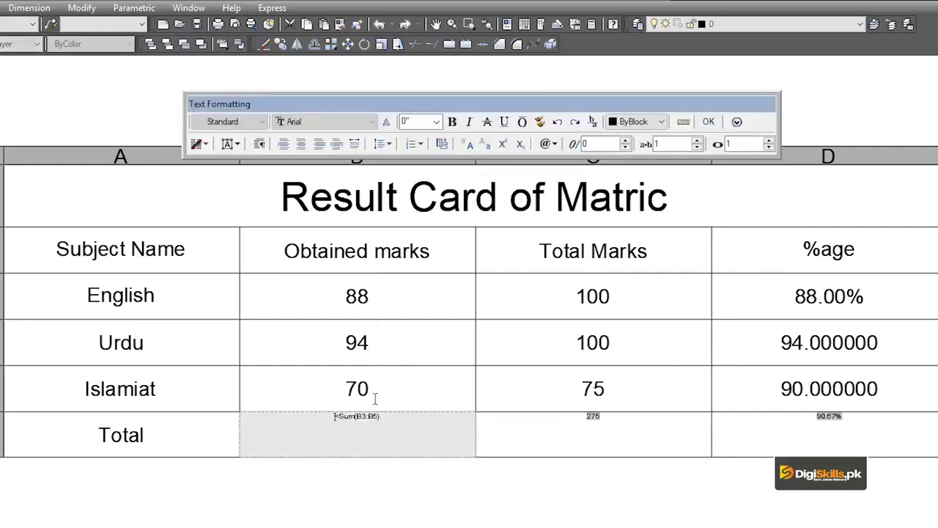
{"action": "key", "text": "Escape"}
{"action": "double_click", "coordinate": [362, 390]}
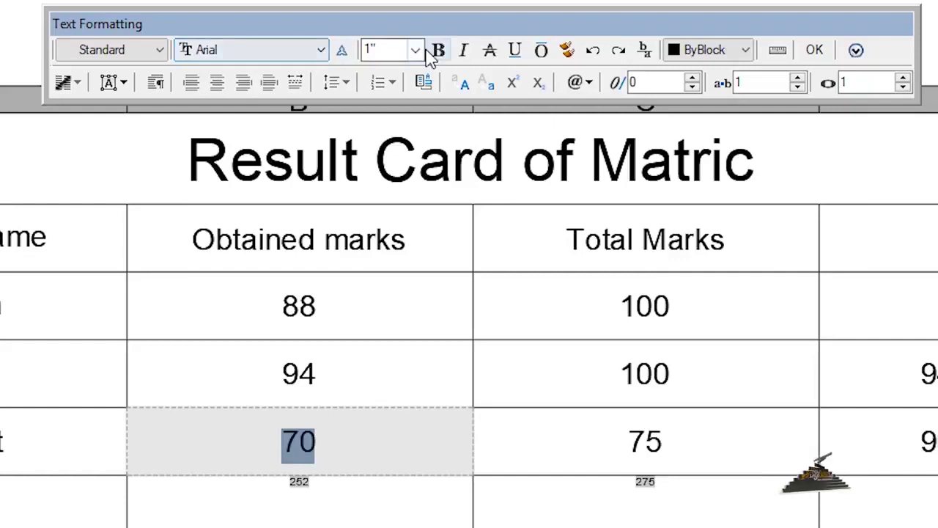
{"action": "left_click", "coordinate": [344, 524]}
{"action": "double_click", "coordinate": [357, 490]}
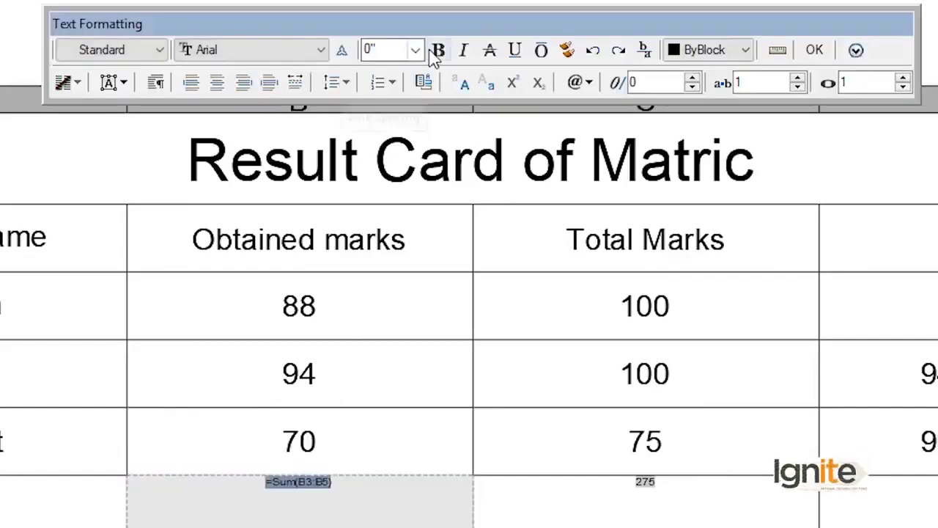
{"action": "left_click", "coordinate": [374, 67]}
{"action": "left_click", "coordinate": [484, 513]}
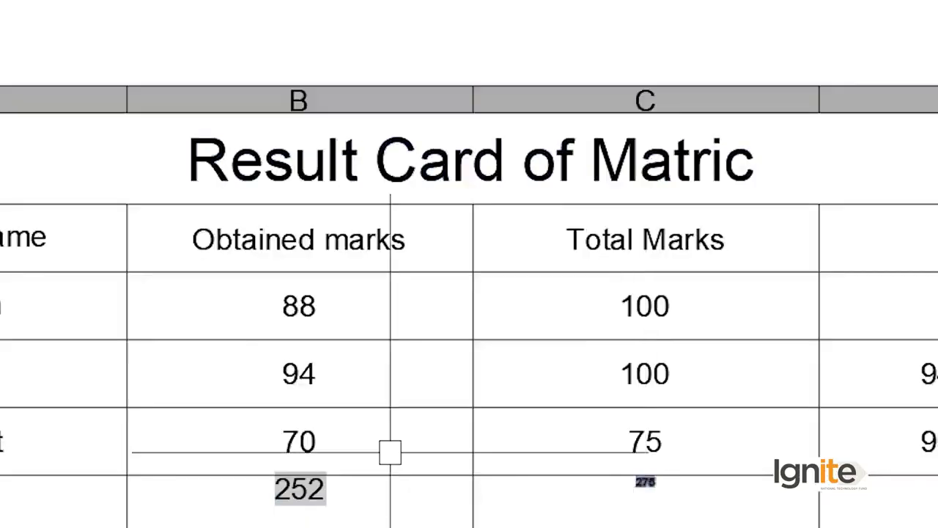
{"action": "left_click", "coordinate": [384, 497]}
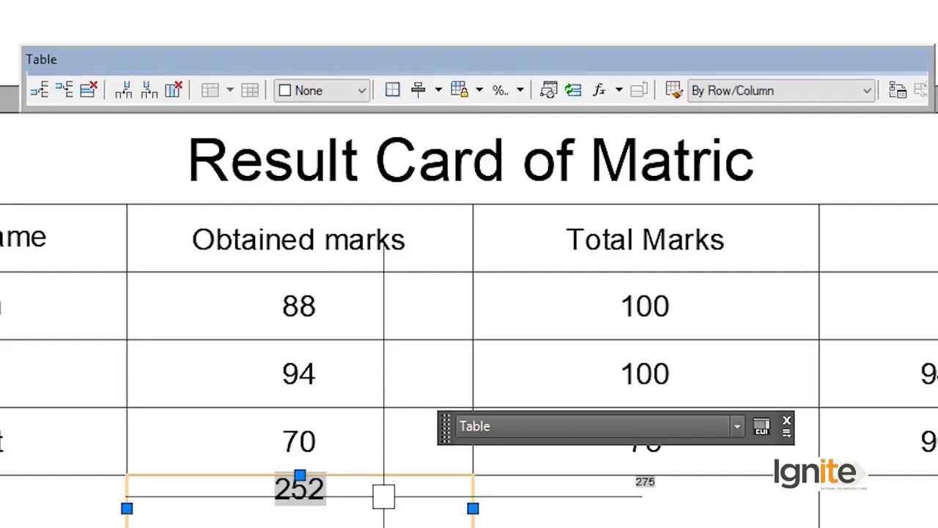
{"action": "left_click", "coordinate": [356, 440]}
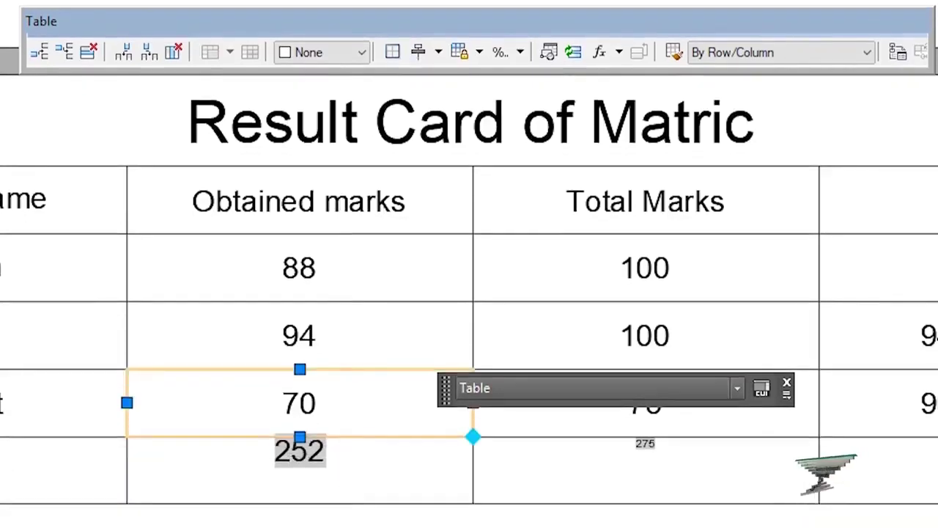
{"action": "left_click", "coordinate": [344, 456]}
Step: Re-enter =Sum(B3:B5) in the Obtained marks total and justify it Middle Center
{"action": "double_click", "coordinate": [343, 457]}
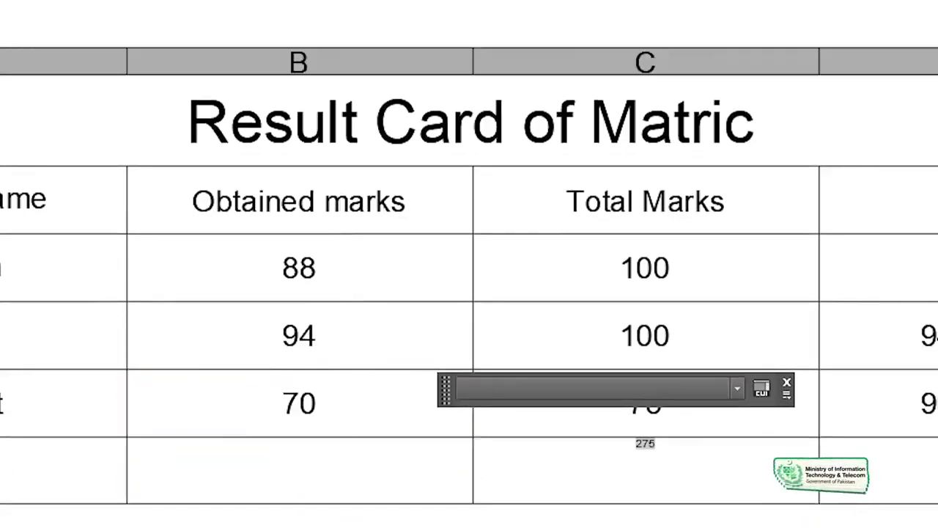
{"action": "type", "text": "=Sum(B3:B5)"}
{"action": "left_click_drag", "start_coordinate": [388, 451], "coordinate": [225, 451]}
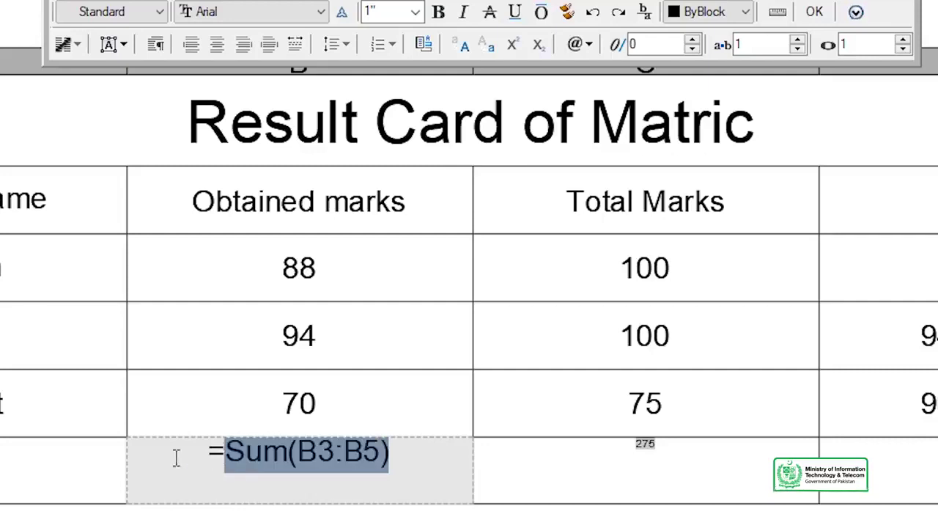
{"action": "left_click", "coordinate": [106, 45]}
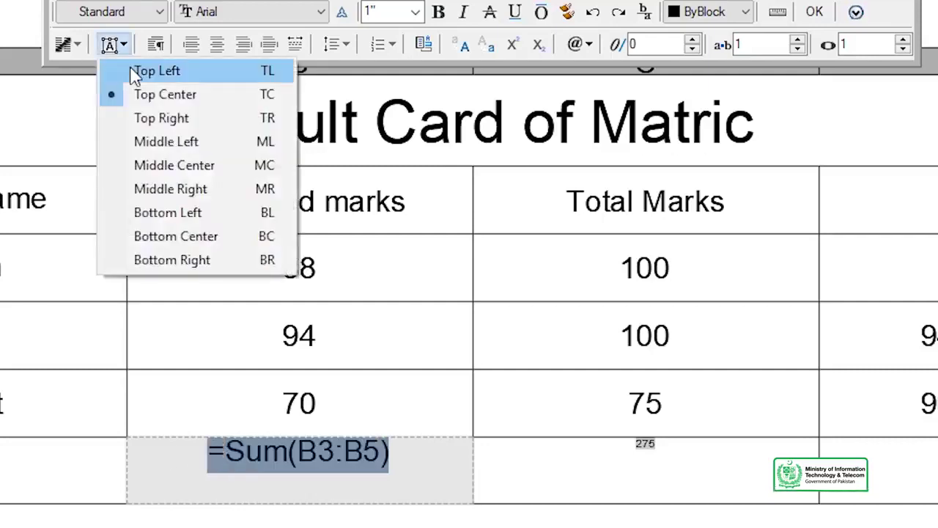
{"action": "left_click", "coordinate": [175, 166]}
{"action": "left_click", "coordinate": [775, 513]}
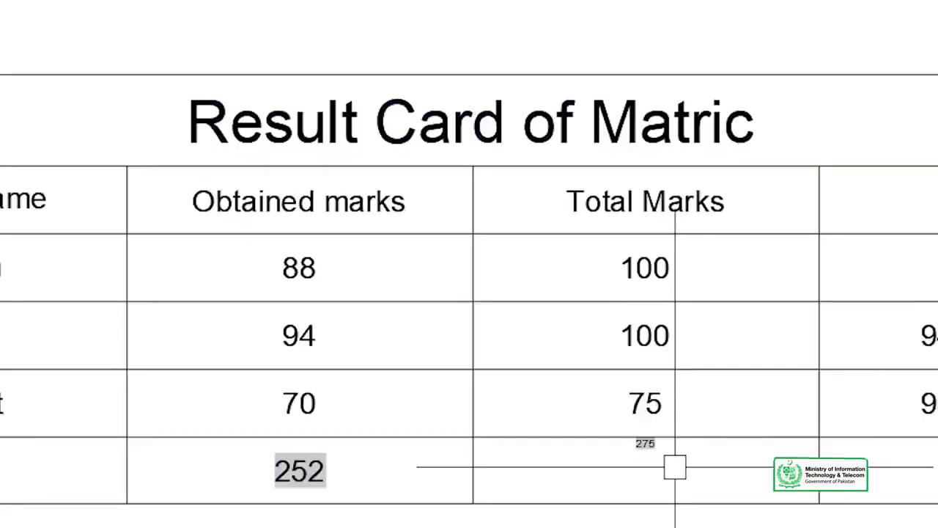
Step: Make the Total Marks sum 275 1 inch tall and Middle Center justified
{"action": "left_click", "coordinate": [663, 440]}
{"action": "double_click", "coordinate": [533, 405]}
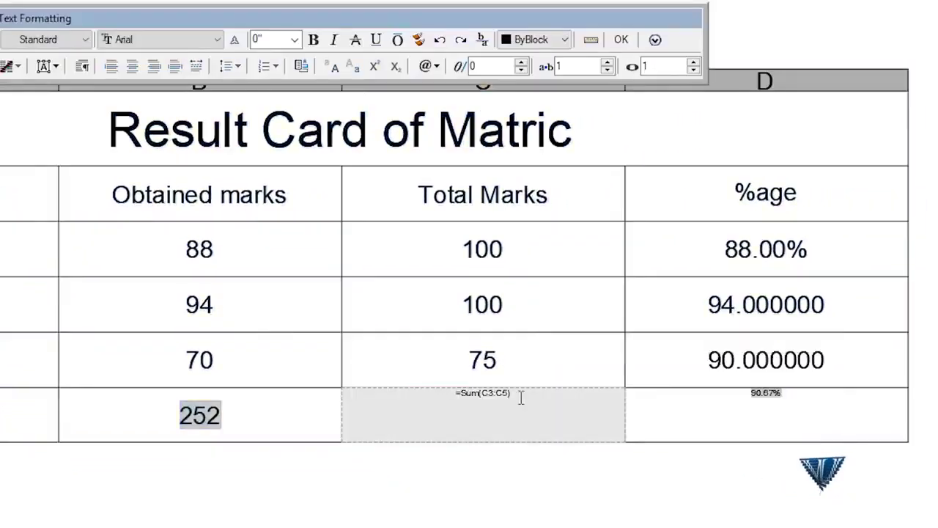
{"action": "left_click", "coordinate": [294, 40]}
{"action": "left_click", "coordinate": [288, 55]}
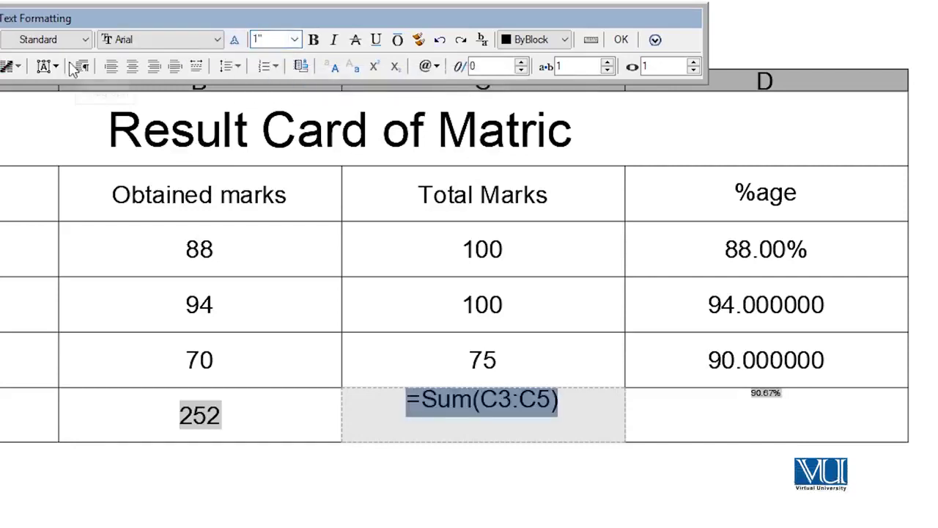
{"action": "left_click", "coordinate": [43, 70]}
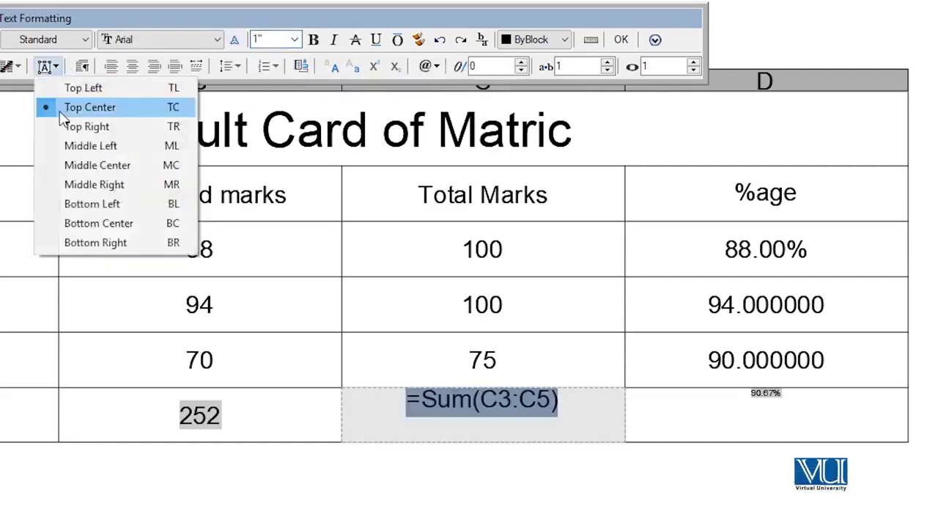
{"action": "left_click", "coordinate": [101, 156]}
{"action": "left_click", "coordinate": [439, 454]}
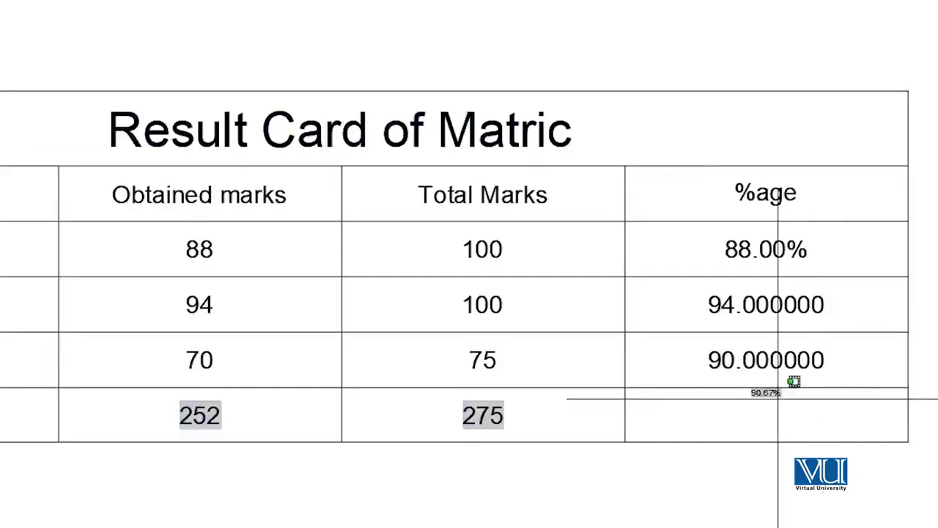
Step: Make the 90.67% average Middle Center justified with 1 inch text height
{"action": "double_click", "coordinate": [791, 399]}
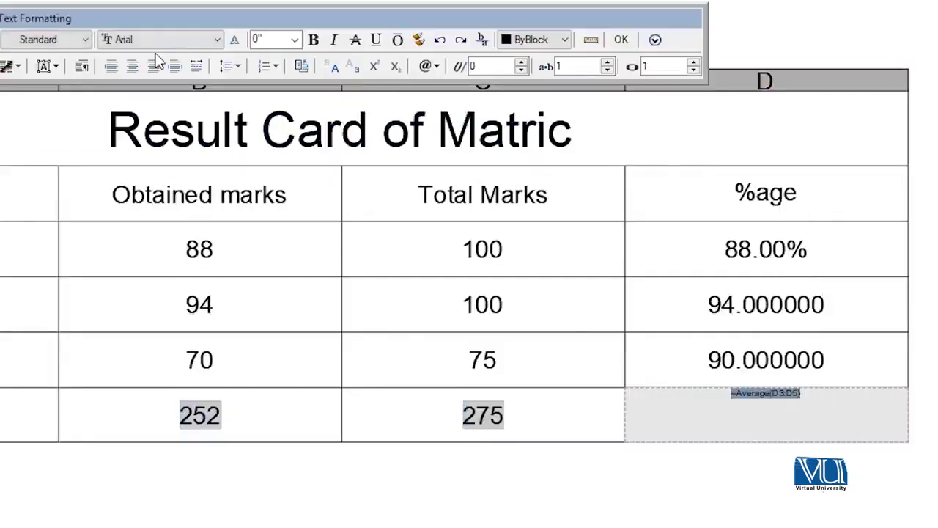
{"action": "left_click", "coordinate": [50, 69]}
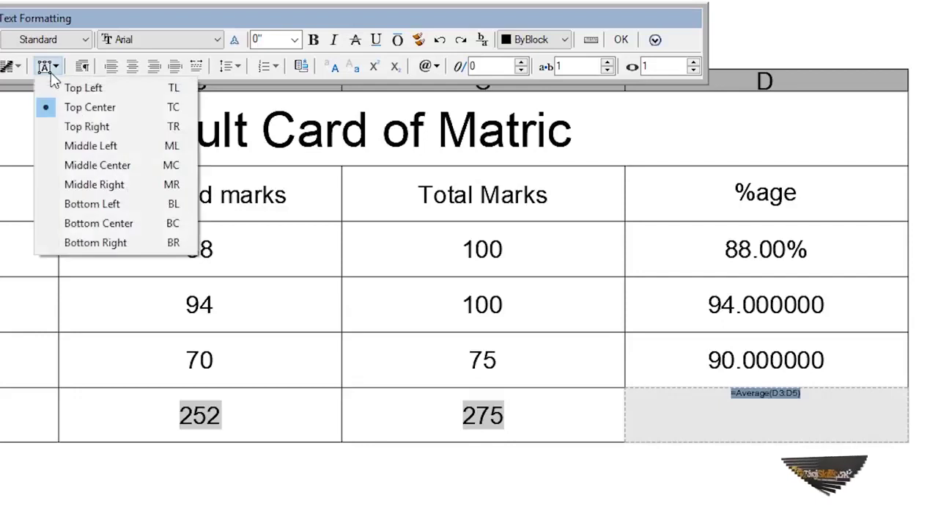
{"action": "left_click", "coordinate": [103, 166]}
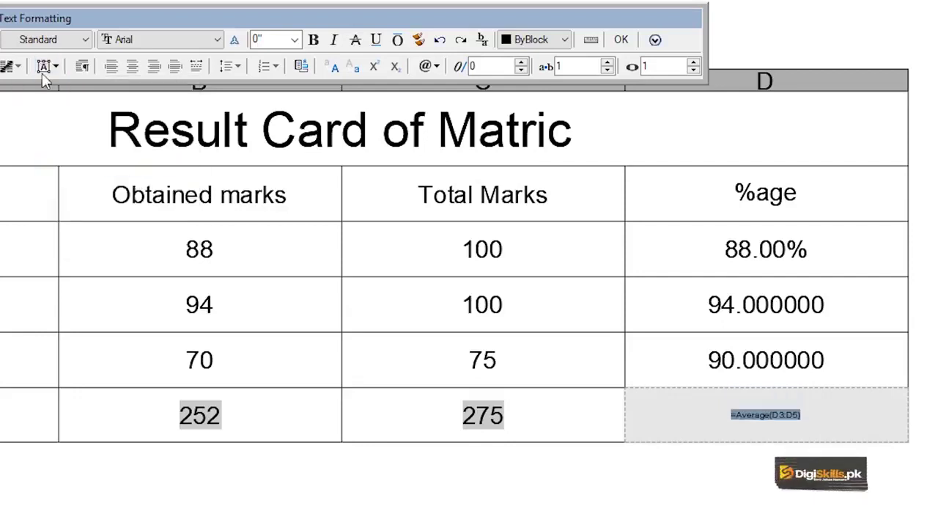
{"action": "left_click", "coordinate": [294, 40]}
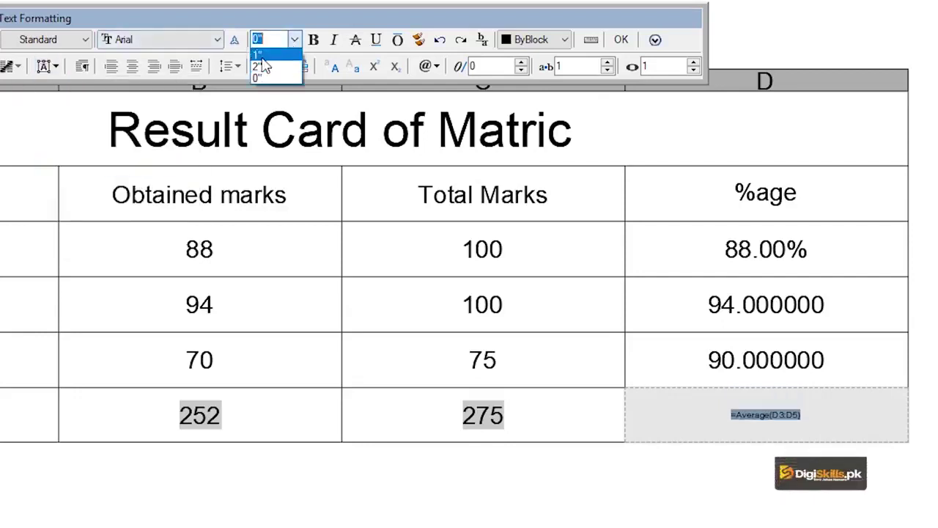
{"action": "left_click", "coordinate": [267, 60]}
{"action": "left_click", "coordinate": [437, 507]}
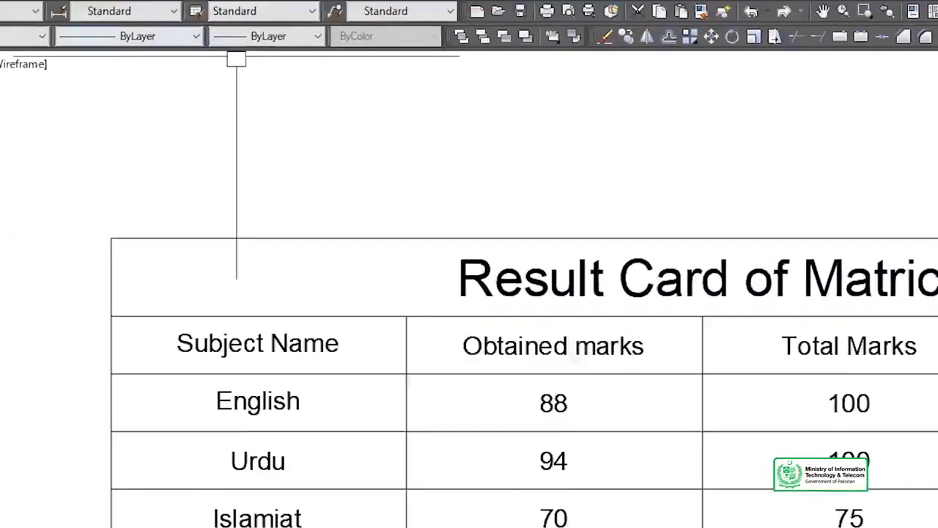
Step: Try the Insert Table 'From a data link' option, then cancel the dialog
{"action": "left_click", "coordinate": [305, 10]}
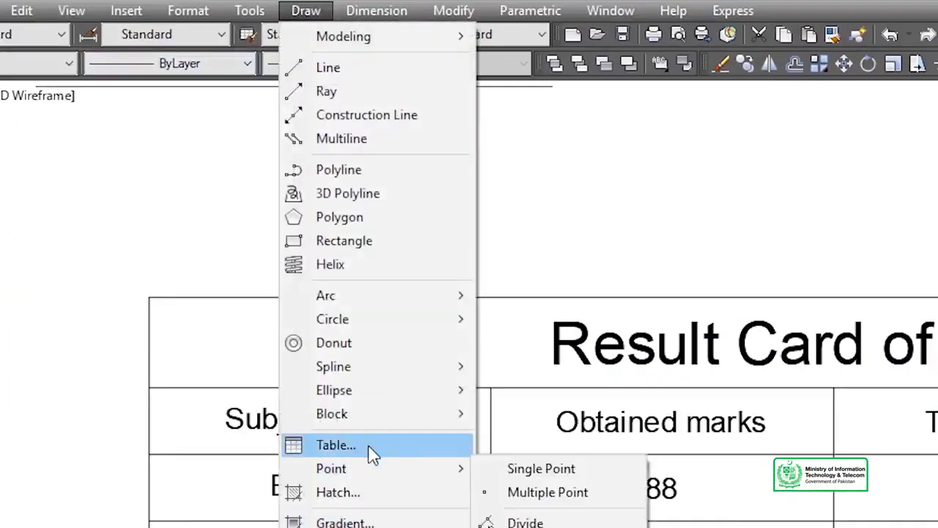
{"action": "left_click", "coordinate": [366, 447]}
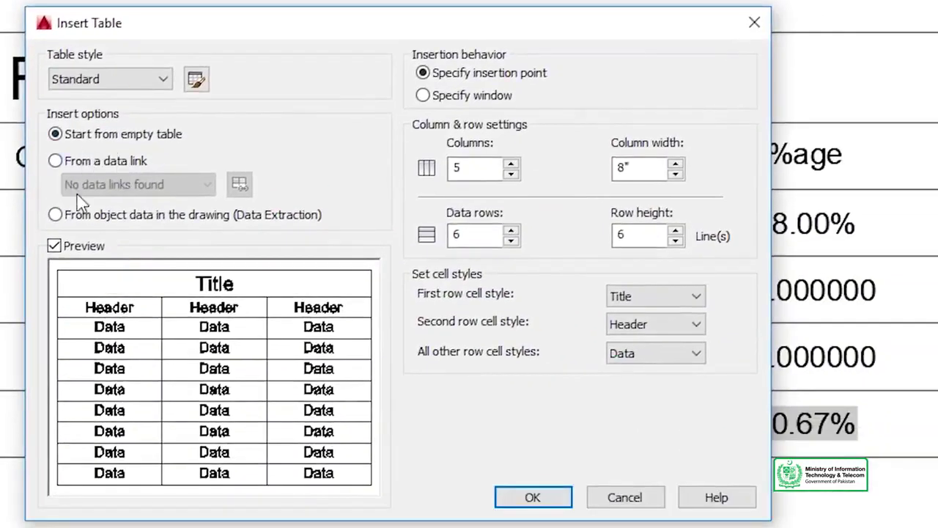
{"action": "left_click", "coordinate": [107, 163]}
{"action": "left_click", "coordinate": [86, 138]}
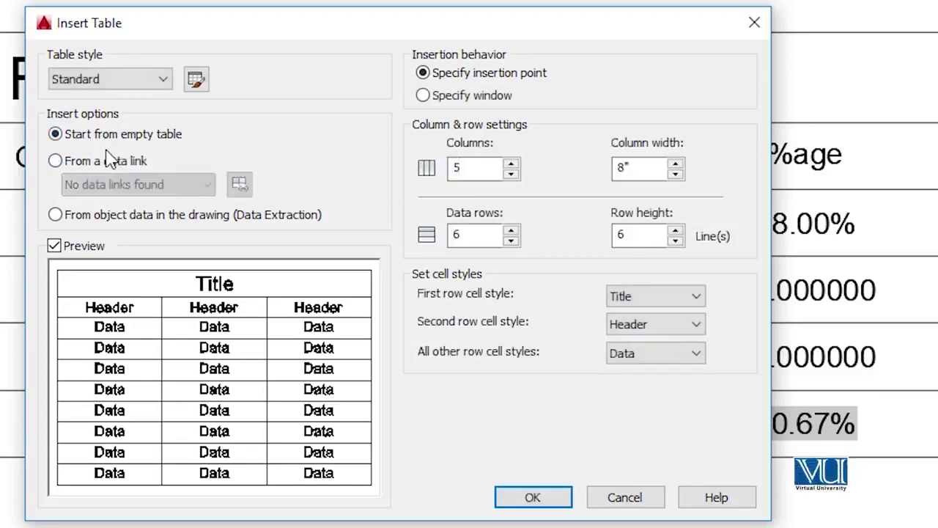
{"action": "left_click", "coordinate": [87, 164]}
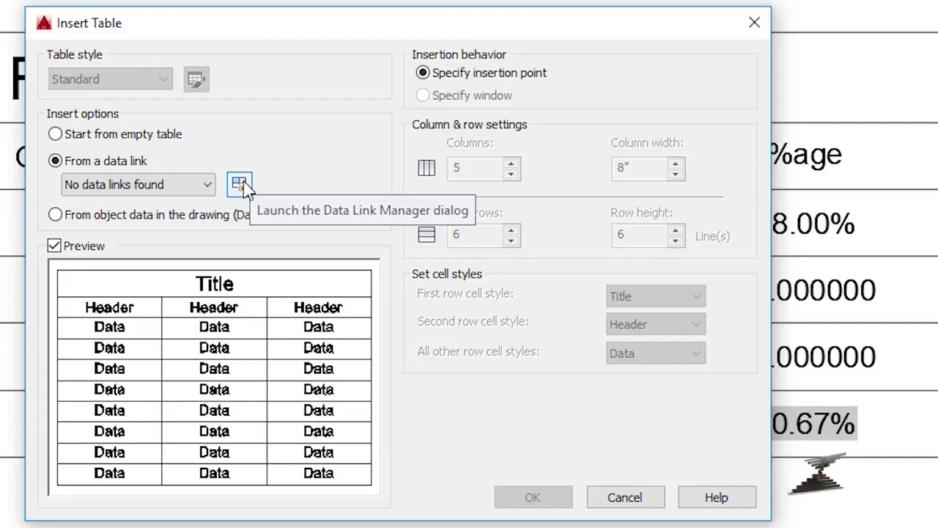
{"action": "left_click", "coordinate": [755, 26]}
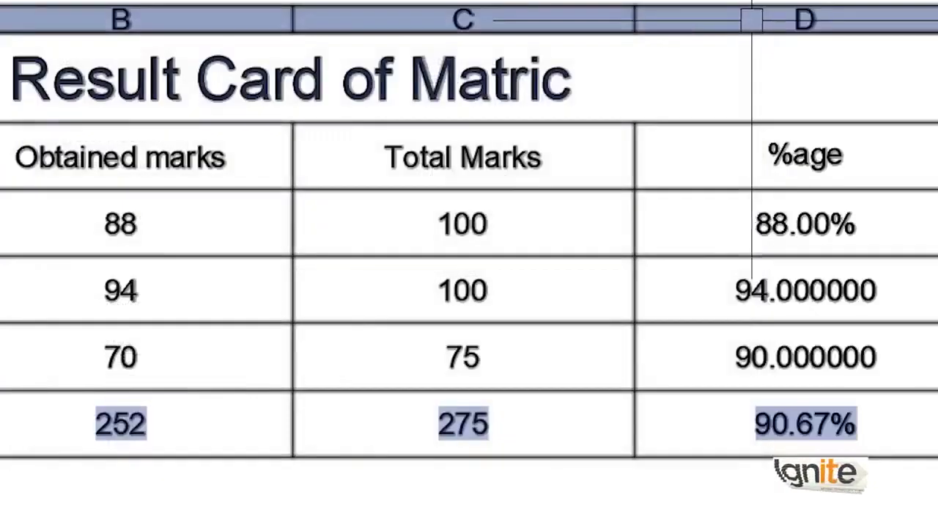
Step: Insert a table from a data link and begin creating a new Excel data link
{"action": "type", "text": "DL"}
{"action": "key", "text": "Return"}
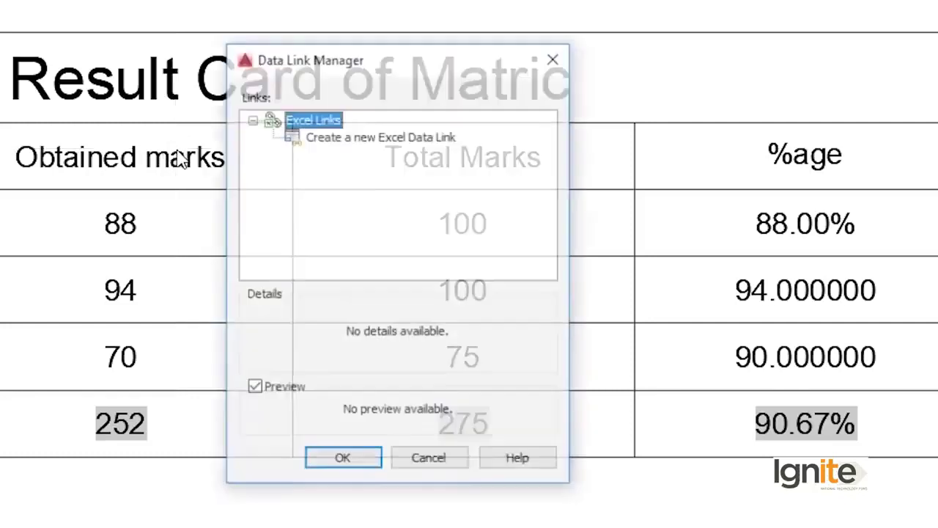
{"action": "left_click", "coordinate": [555, 56]}
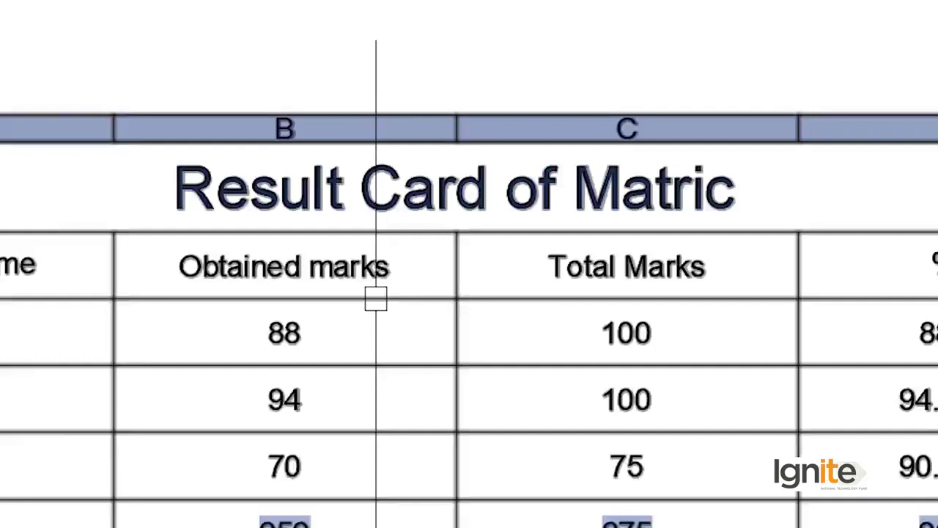
{"action": "left_click", "coordinate": [163, 11]}
{"action": "mouse_move", "coordinate": [188, 469]}
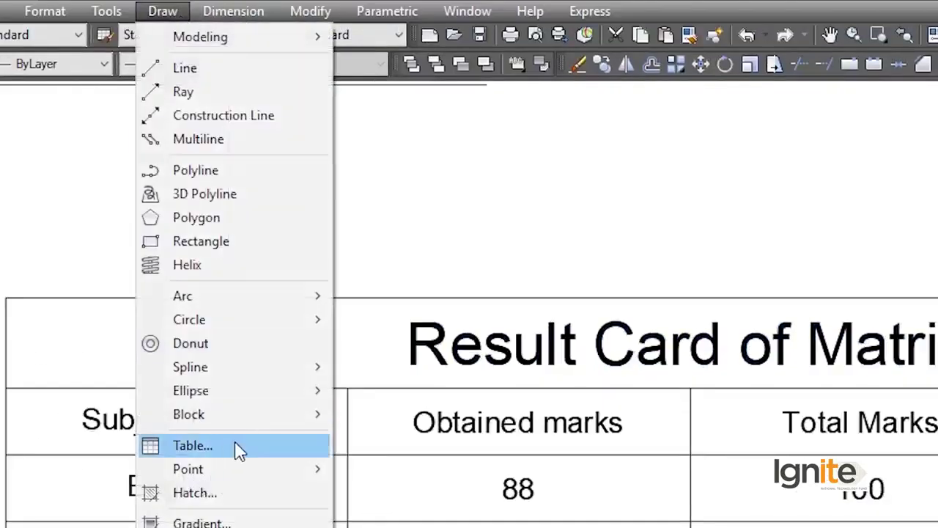
{"action": "left_click", "coordinate": [200, 445]}
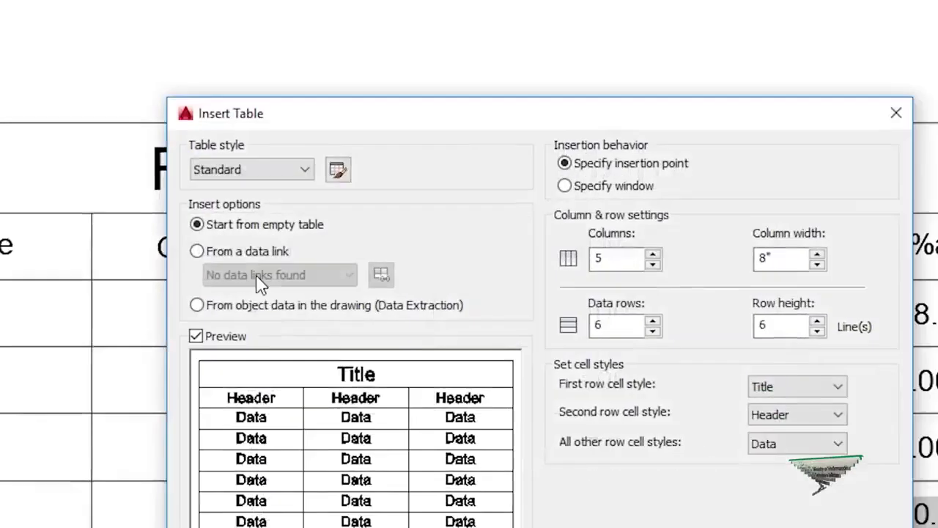
{"action": "left_click", "coordinate": [112, 167]}
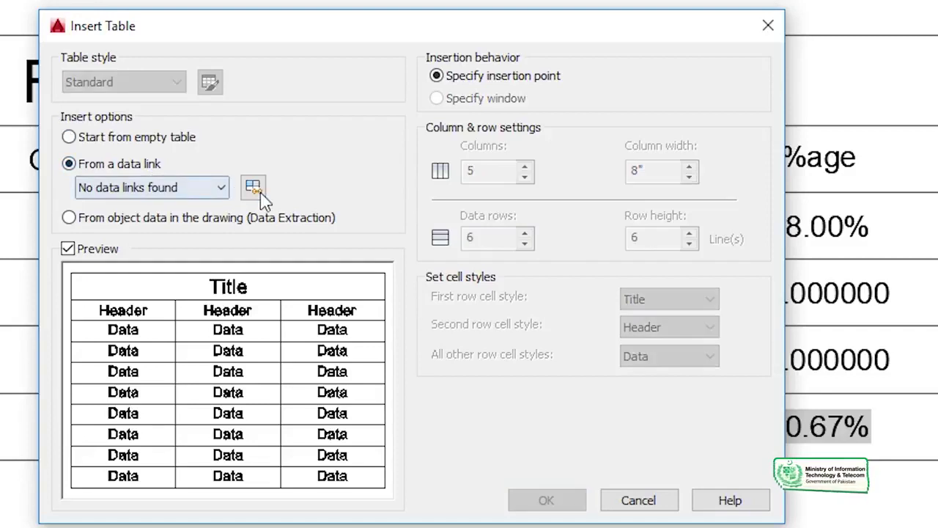
{"action": "left_click", "coordinate": [253, 187]}
{"action": "left_click_drag", "start_coordinate": [416, 71], "coordinate": [422, 33]}
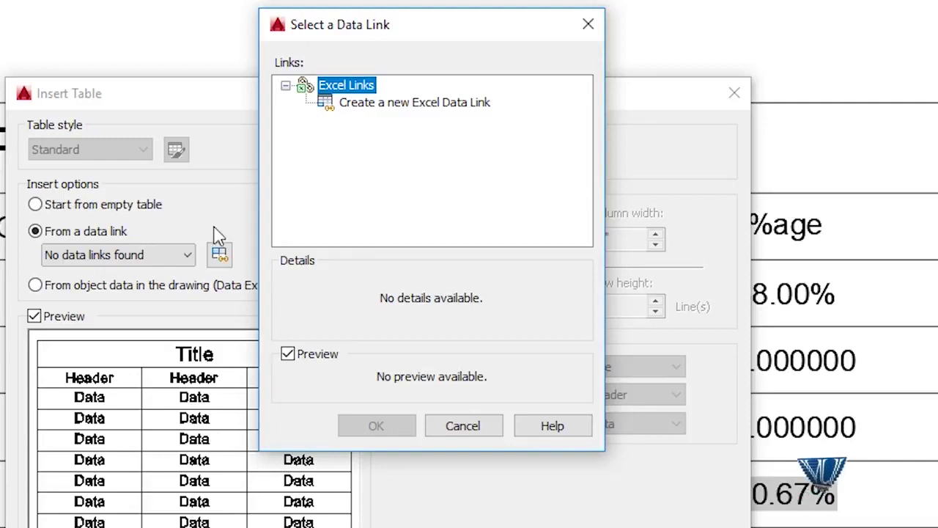
{"action": "left_click", "coordinate": [378, 107]}
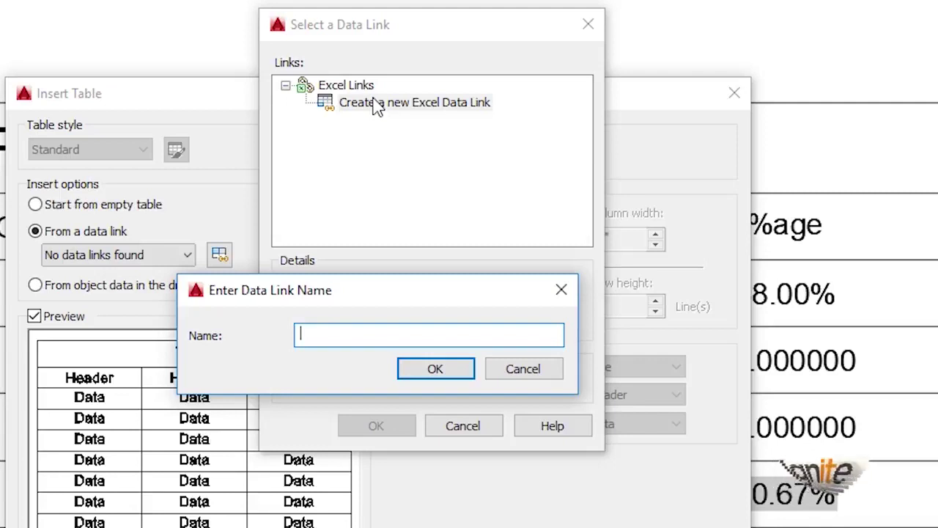
Step: Name the data link ABCD and point it to Result Card in D:\AUTOCADFILES\20-10-2018
{"action": "type", "text": "a"}
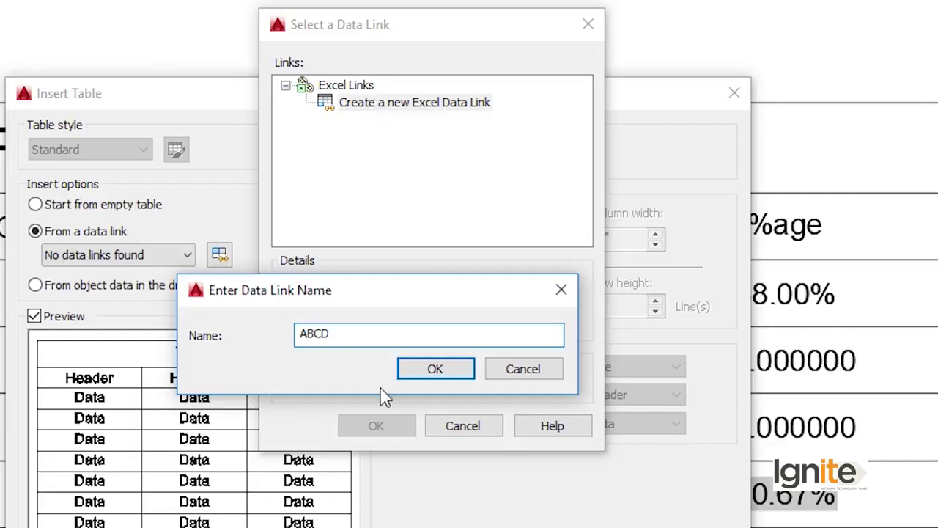
{"action": "left_click", "coordinate": [410, 376]}
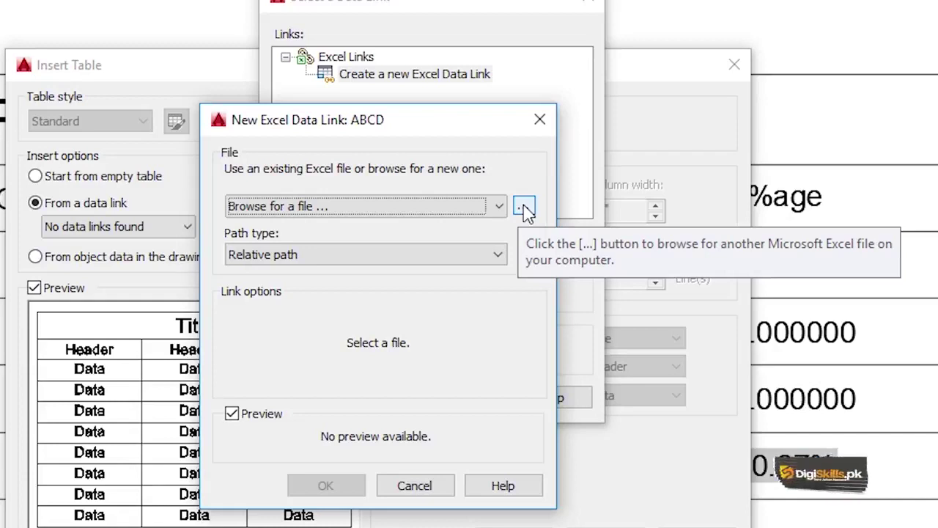
{"action": "left_click", "coordinate": [524, 208]}
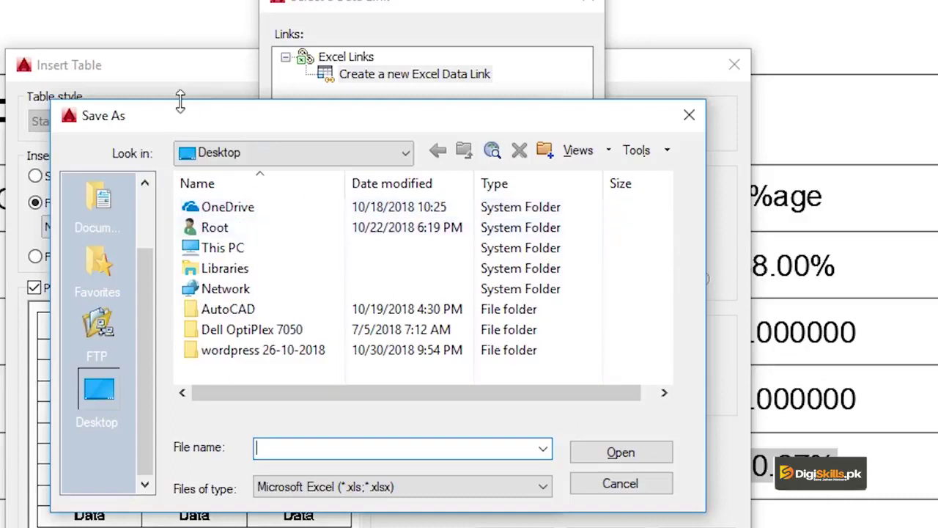
{"action": "left_click", "coordinate": [271, 155]}
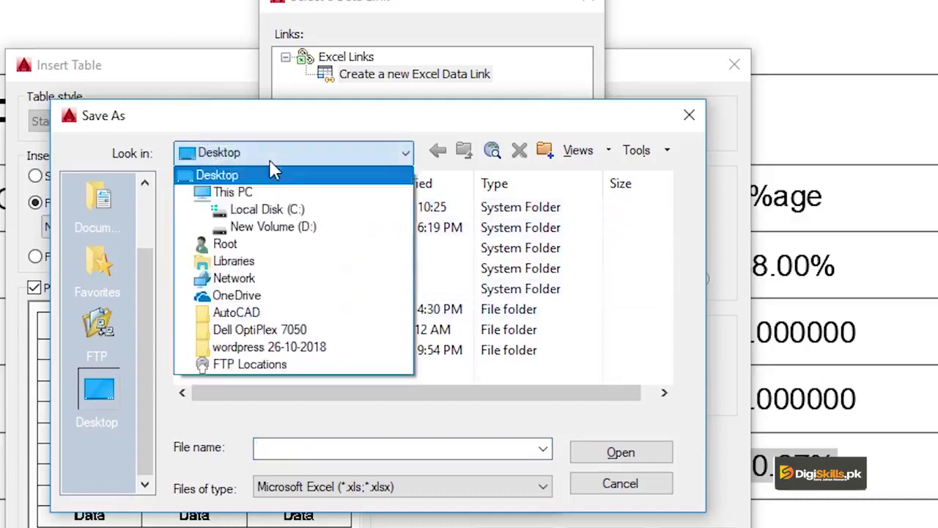
{"action": "left_click", "coordinate": [286, 228]}
{"action": "double_click", "coordinate": [271, 229]}
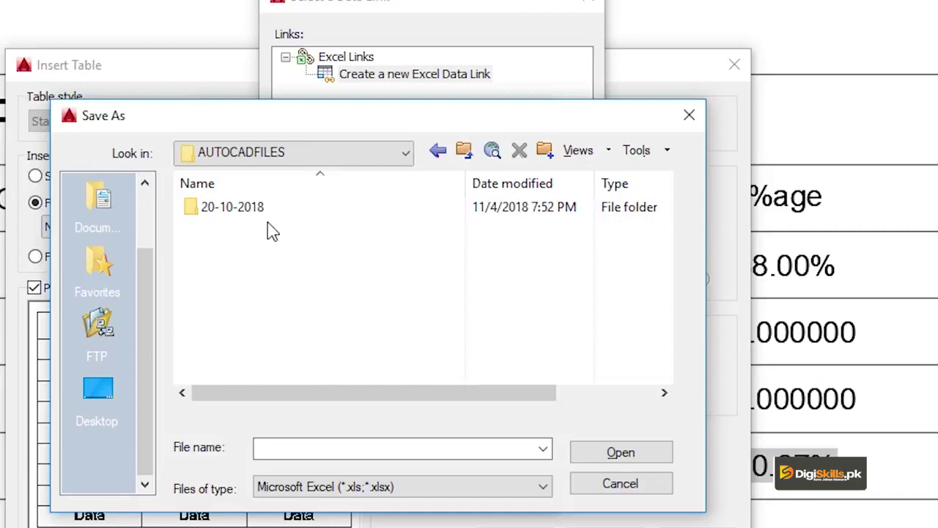
{"action": "double_click", "coordinate": [227, 208]}
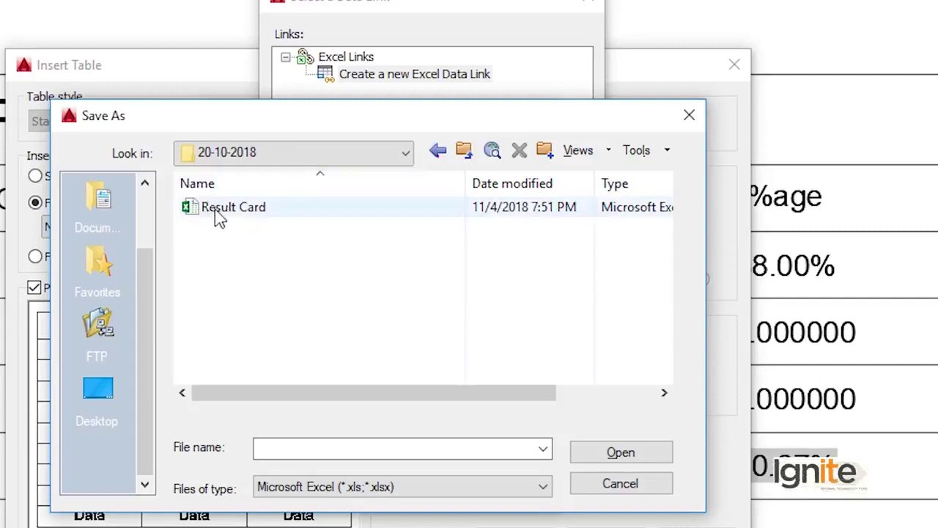
{"action": "left_click", "coordinate": [220, 209]}
{"action": "left_click", "coordinate": [621, 459]}
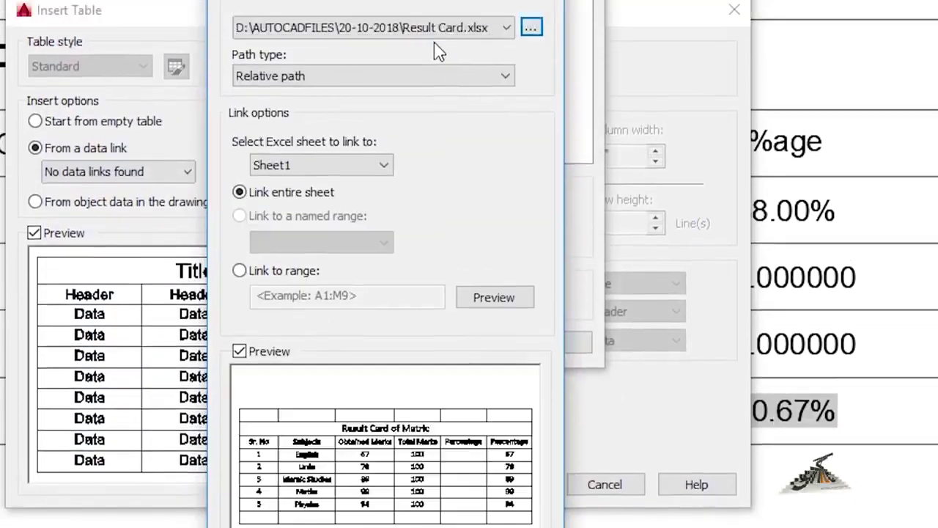
Step: Keep the Relative path type and accept the ABCD link in both link dialogs
{"action": "left_click", "coordinate": [428, 158]}
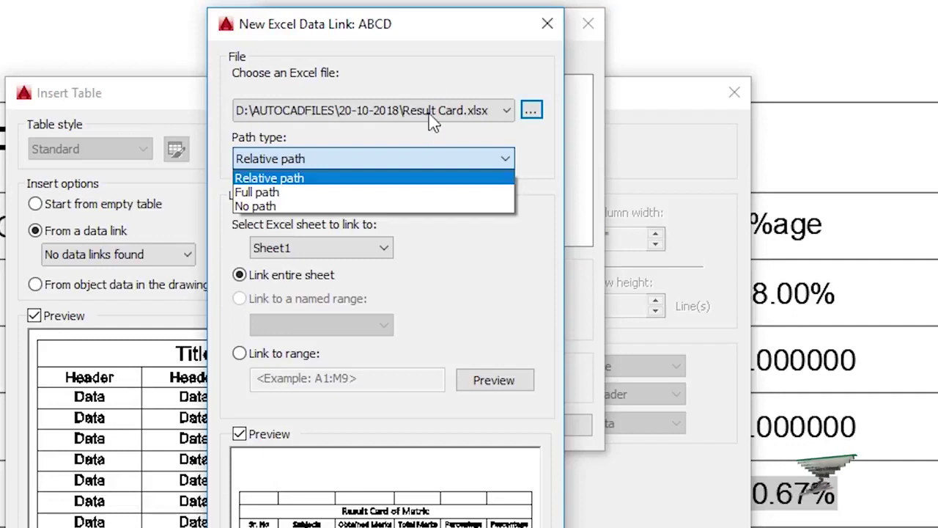
{"action": "left_click", "coordinate": [439, 71]}
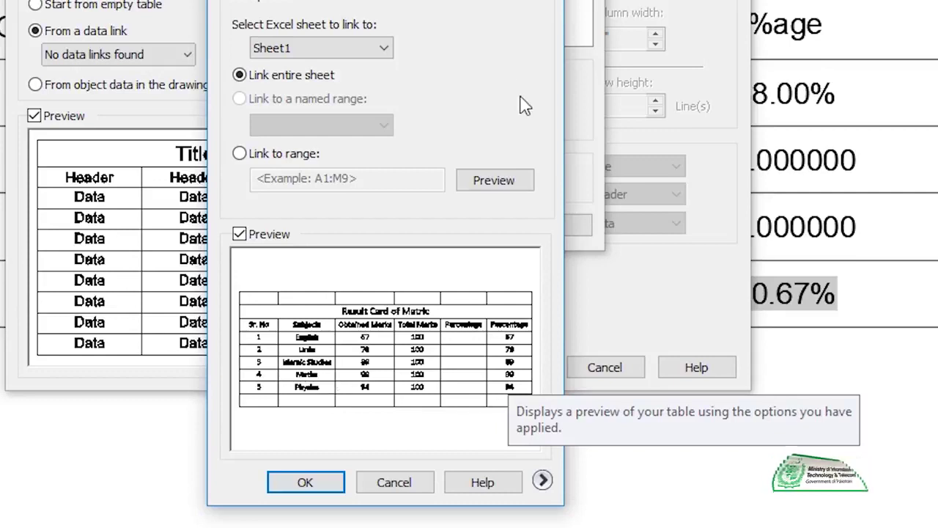
{"action": "left_click", "coordinate": [308, 484]}
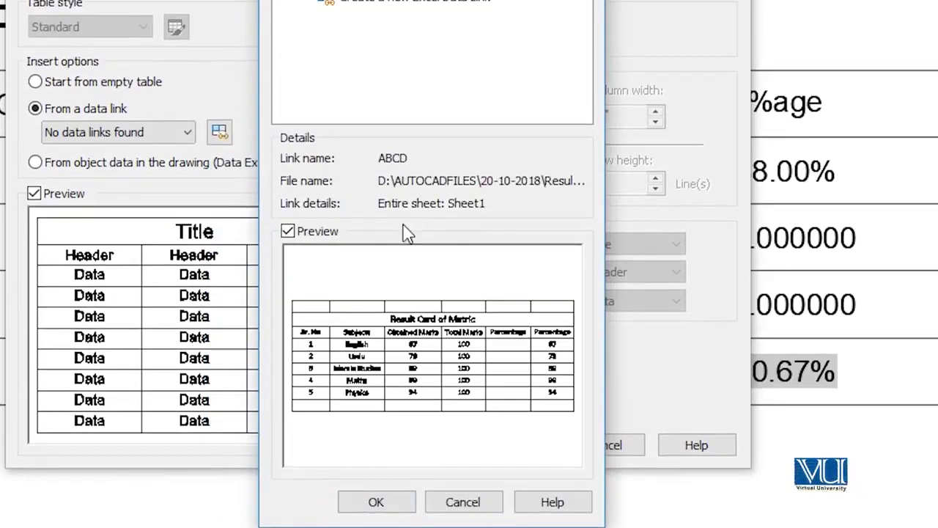
{"action": "left_click", "coordinate": [377, 502]}
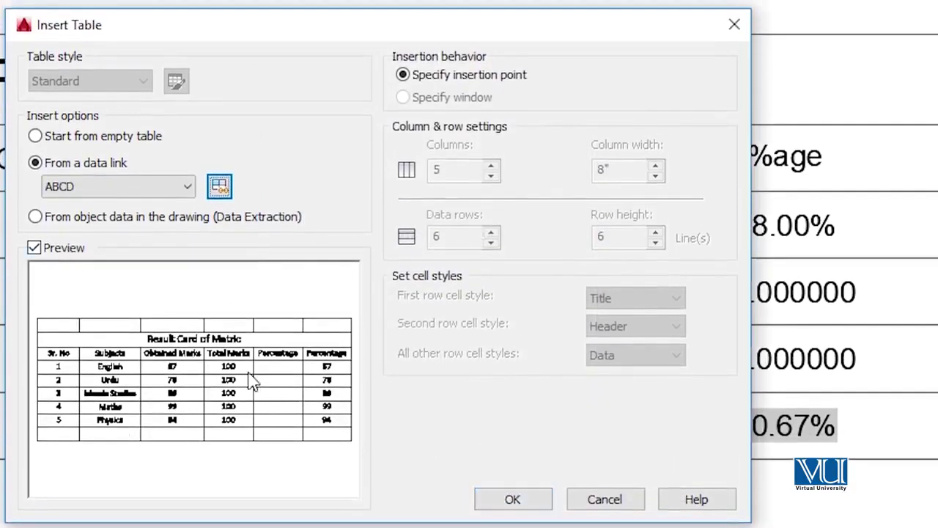
Step: Place the Excel-linked Result Card of Matric table, then open the Data Link Manager with DL
{"action": "left_click", "coordinate": [512, 500]}
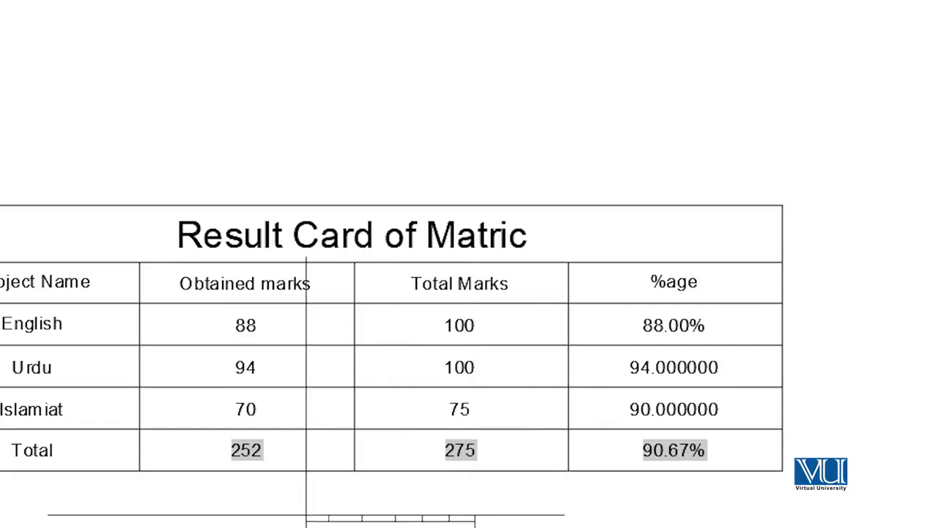
{"action": "left_click", "coordinate": [193, 44]}
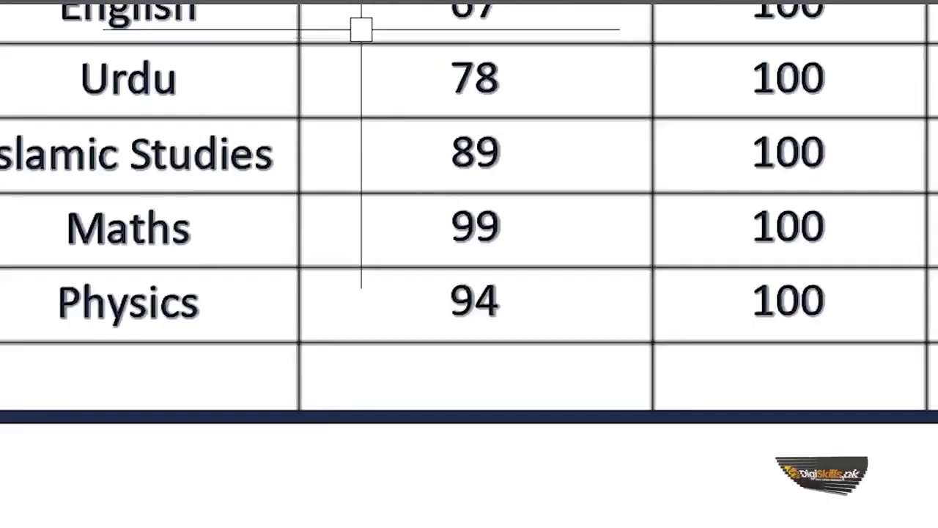
{"action": "left_click", "coordinate": [283, 413]}
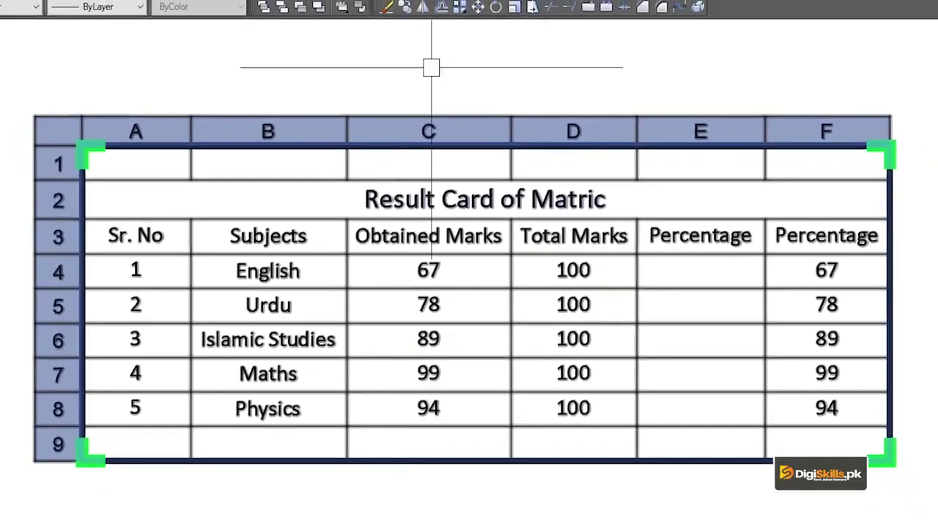
{"action": "key", "text": "Escape"}
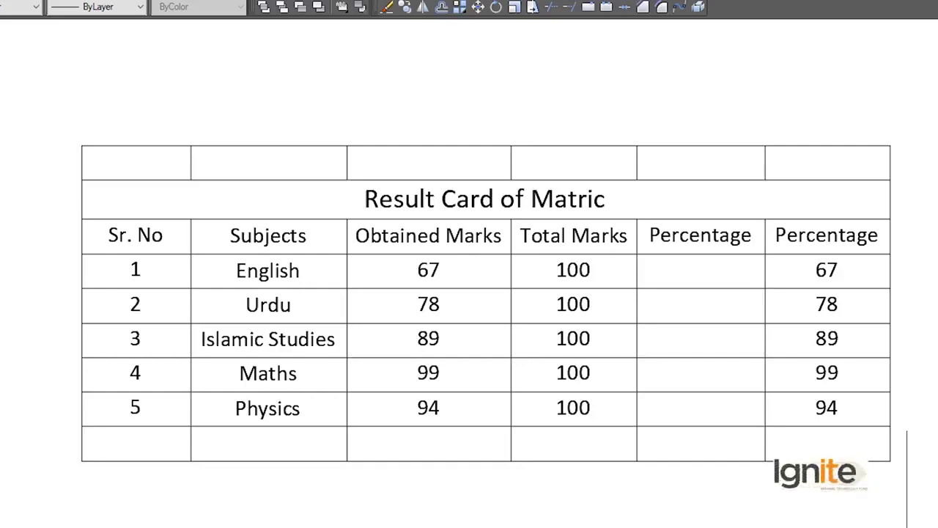
{"action": "type", "text": "DL"}
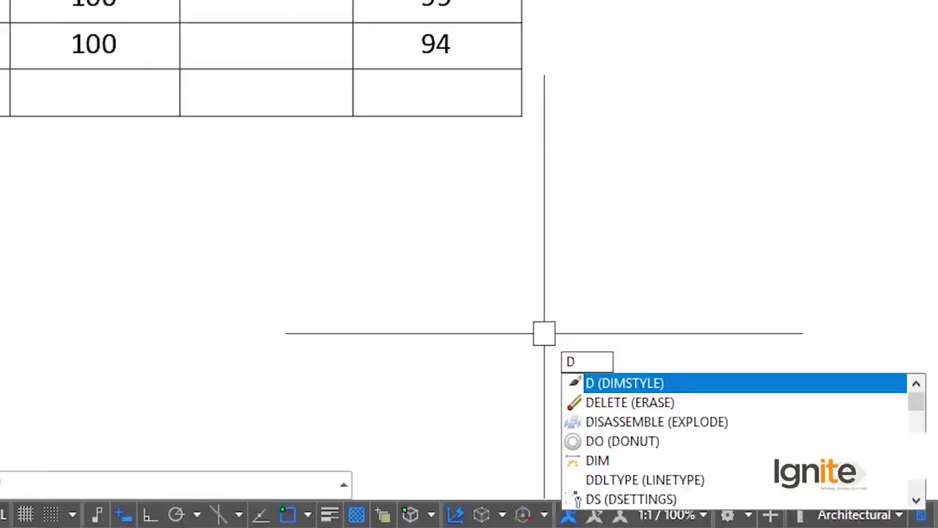
{"action": "key", "text": "Return"}
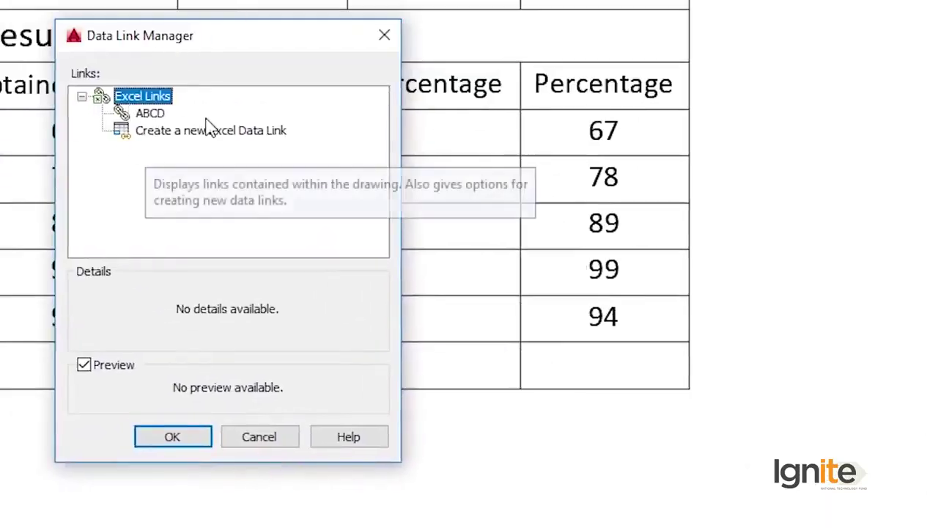
Step: Create a second Excel data link ABCED to Result Card.xlsx, then close the manager
{"action": "double_click", "coordinate": [187, 132]}
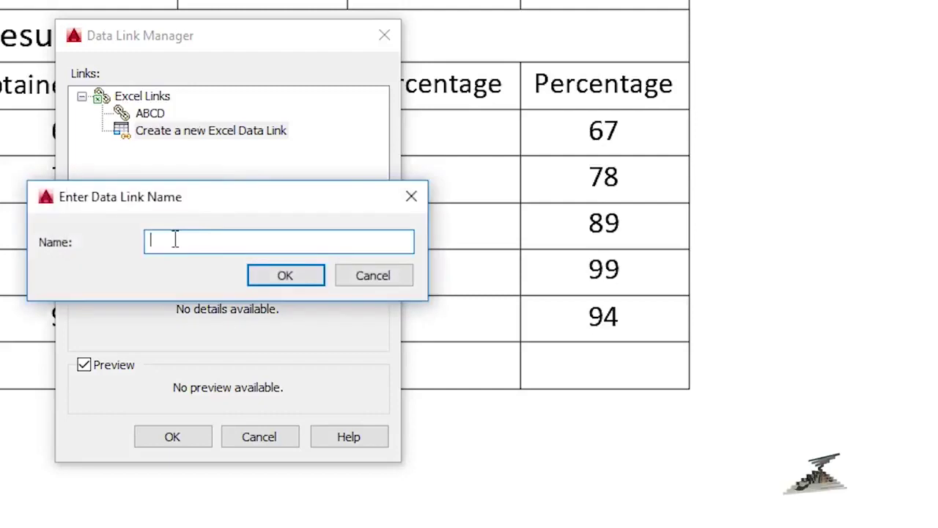
{"action": "type", "text": "ABCED"}
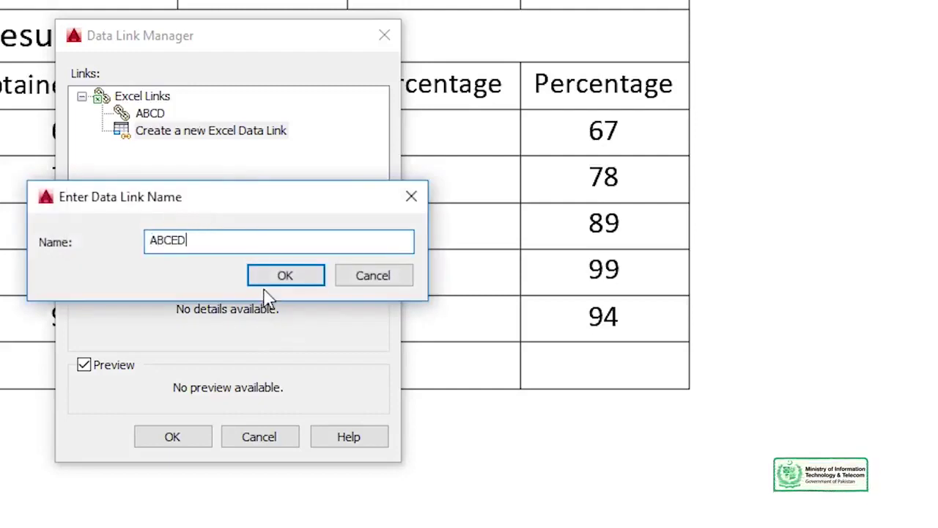
{"action": "left_click", "coordinate": [285, 280]}
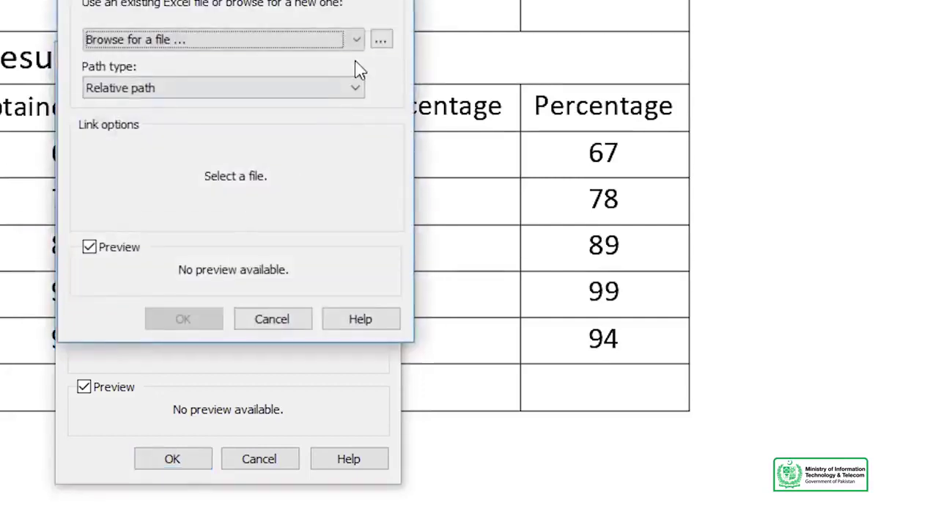
{"action": "left_click", "coordinate": [382, 41]}
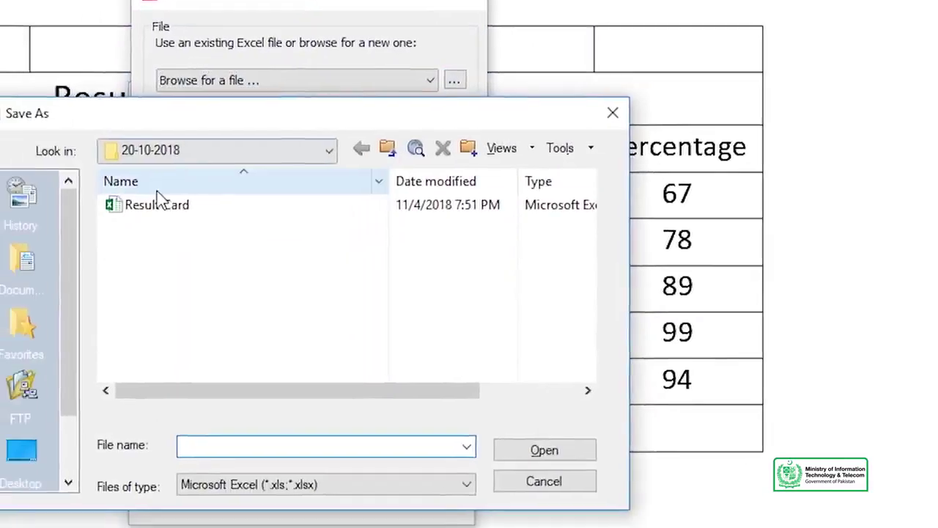
{"action": "double_click", "coordinate": [156, 204]}
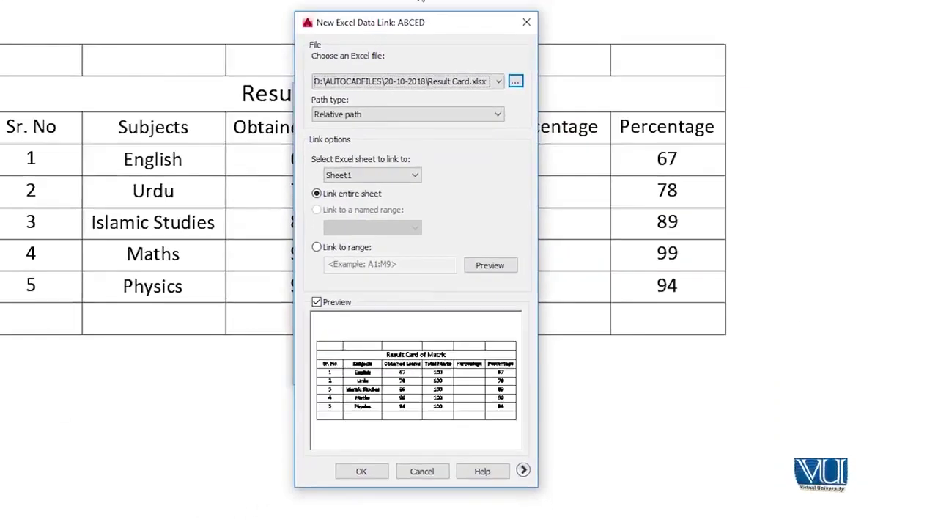
{"action": "left_click", "coordinate": [527, 22]}
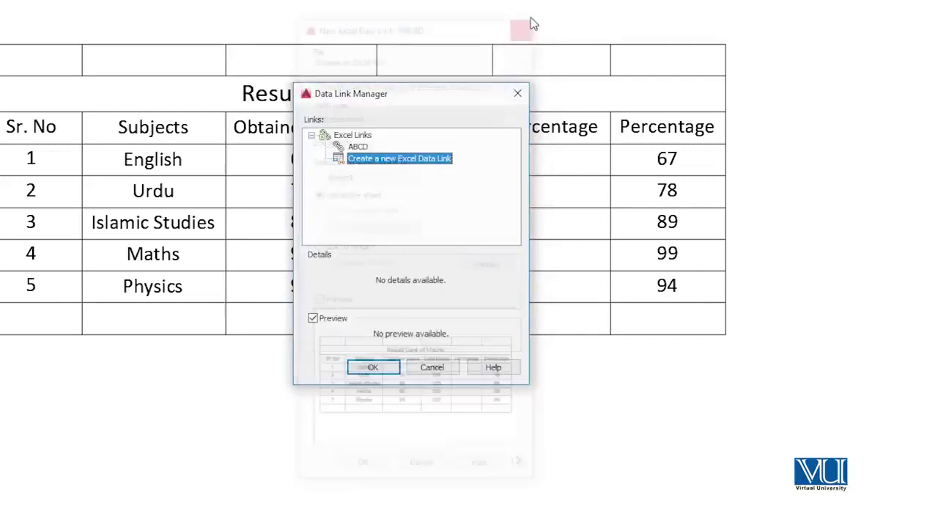
{"action": "left_click", "coordinate": [519, 93]}
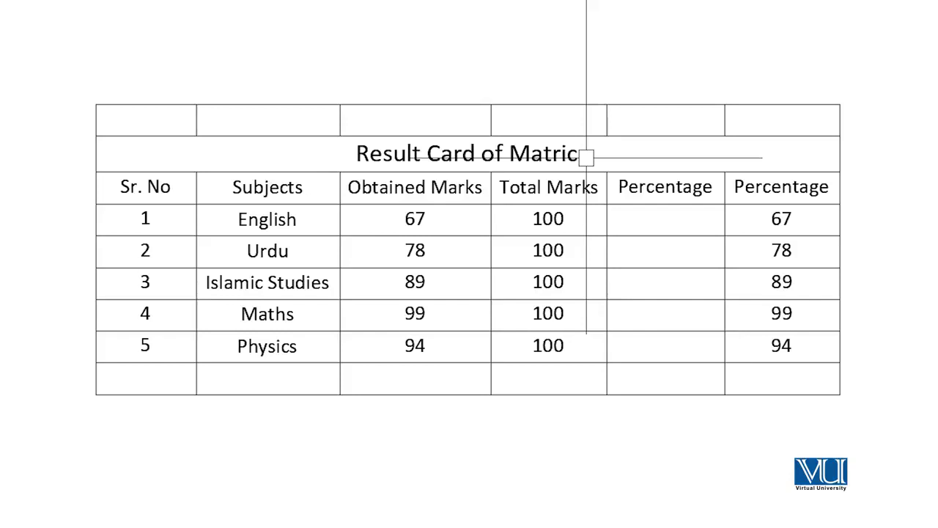
Step: Select the original Result Card table with totals 252 and 275 and bring up its context menu
{"action": "scroll", "coordinate": [587, 156], "scroll_direction": "down", "scroll_amount": 6}
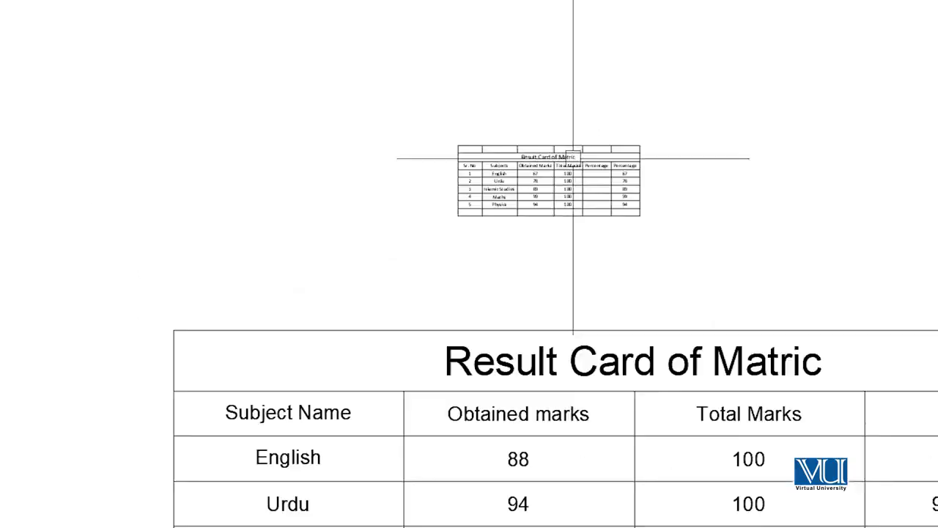
{"action": "middle_click_drag", "start_coordinate": [513, 339], "coordinate": [430, 183]}
{"action": "left_click", "coordinate": [433, 184]}
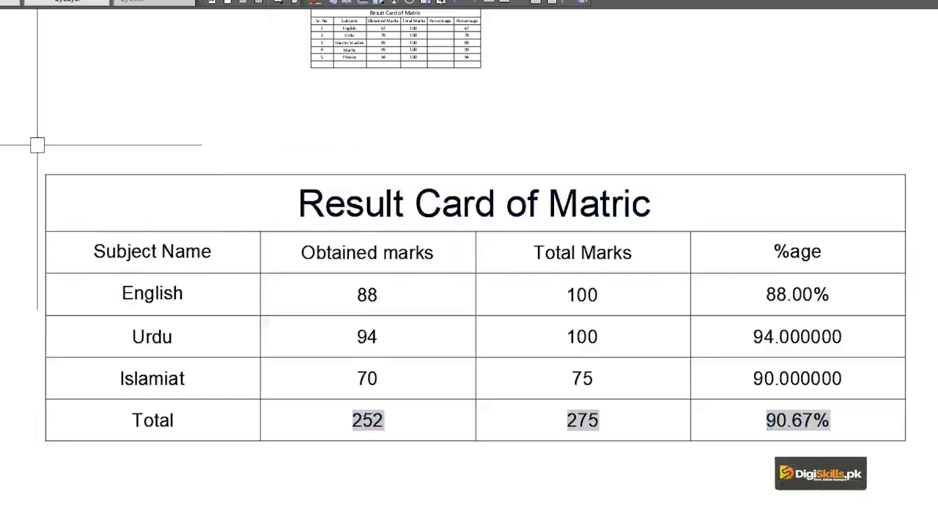
{"action": "left_click", "coordinate": [79, 168]}
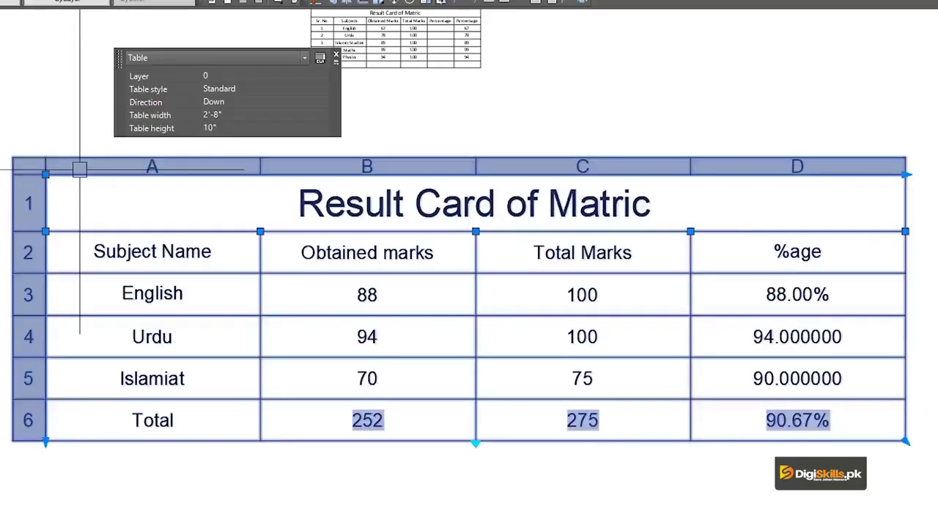
{"action": "right_click", "coordinate": [79, 168]}
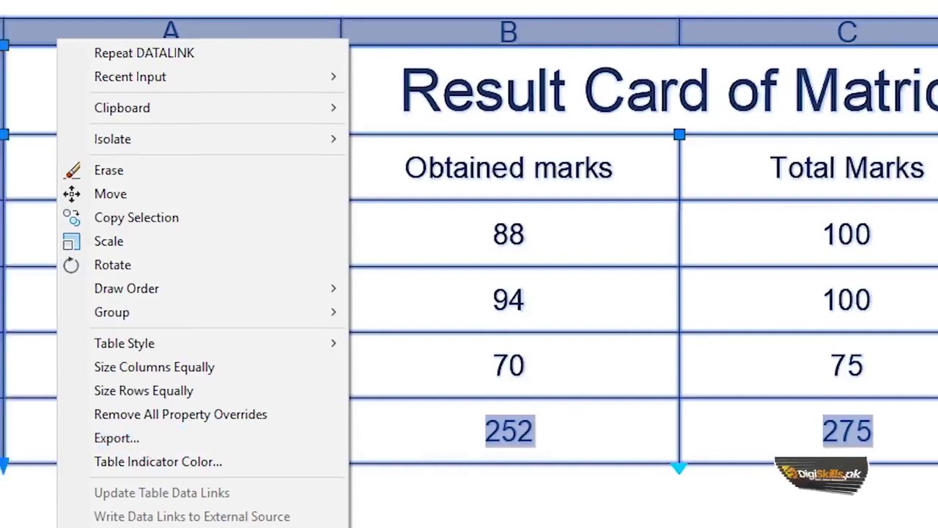
{"action": "key", "text": "Escape"}
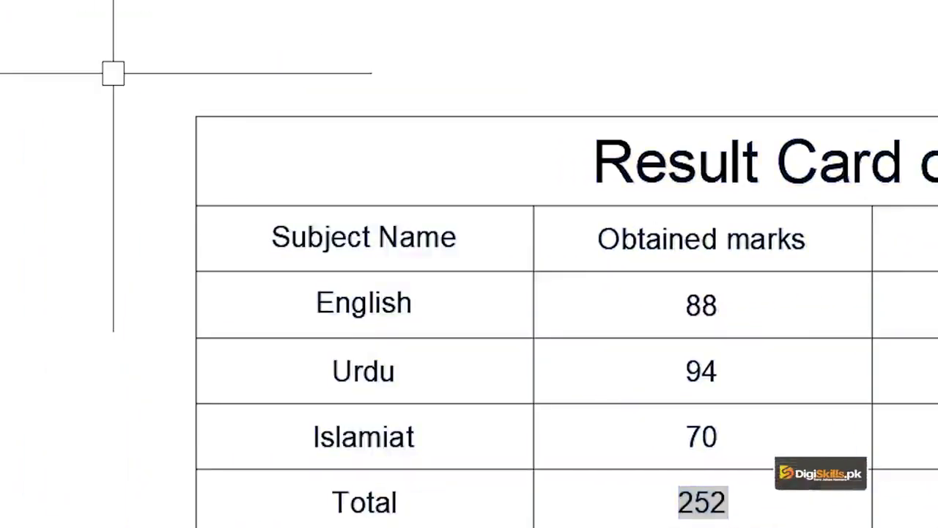
{"action": "left_click", "coordinate": [201, 108]}
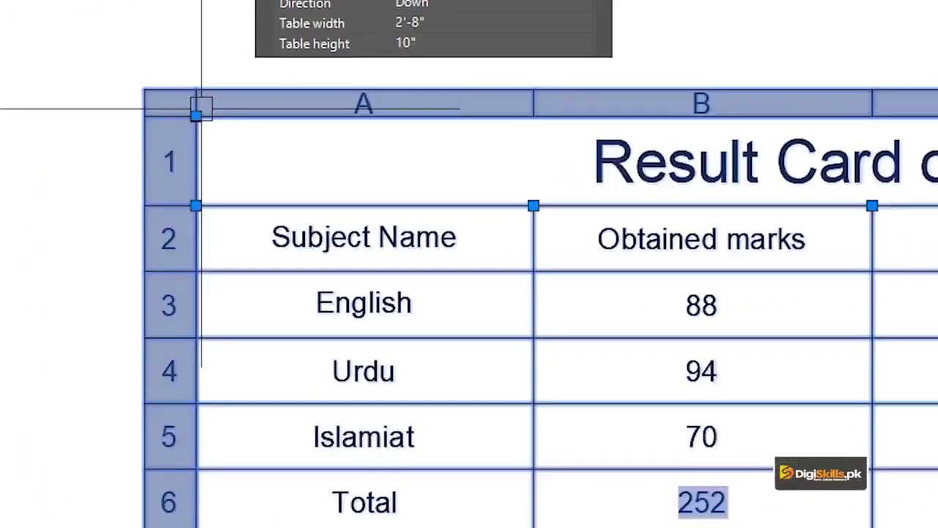
{"action": "right_click", "coordinate": [200, 110]}
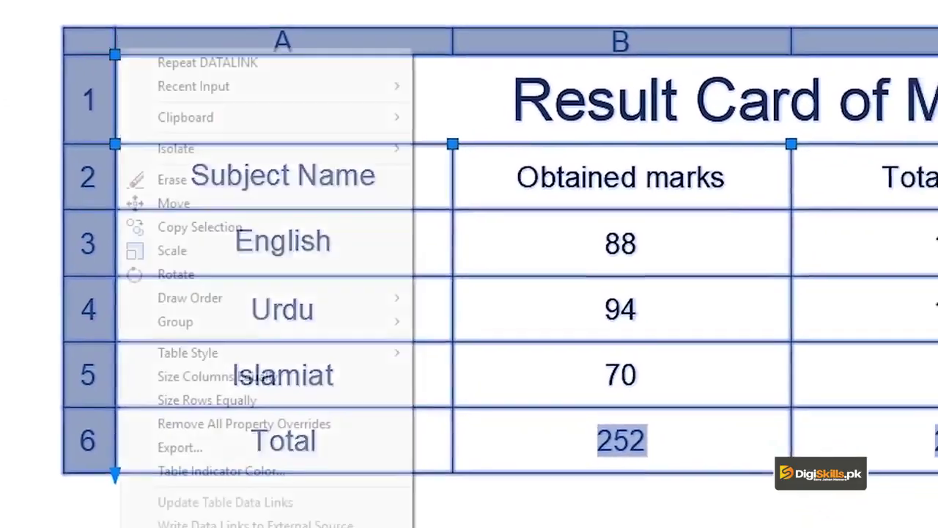
Step: Export the Result Card table from its context menu, saving it as Comma Delimited Table1.csv
{"action": "left_click", "coordinate": [163, 443]}
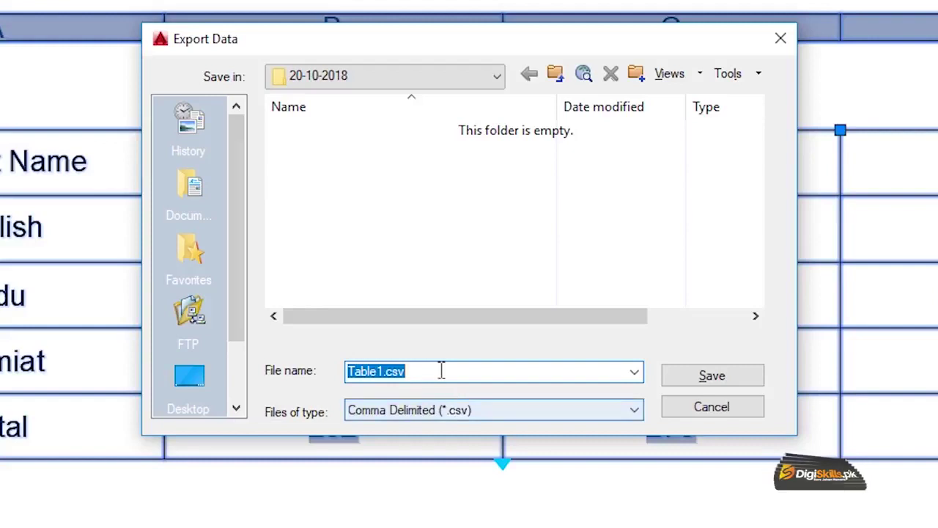
{"action": "left_click", "coordinate": [440, 371]}
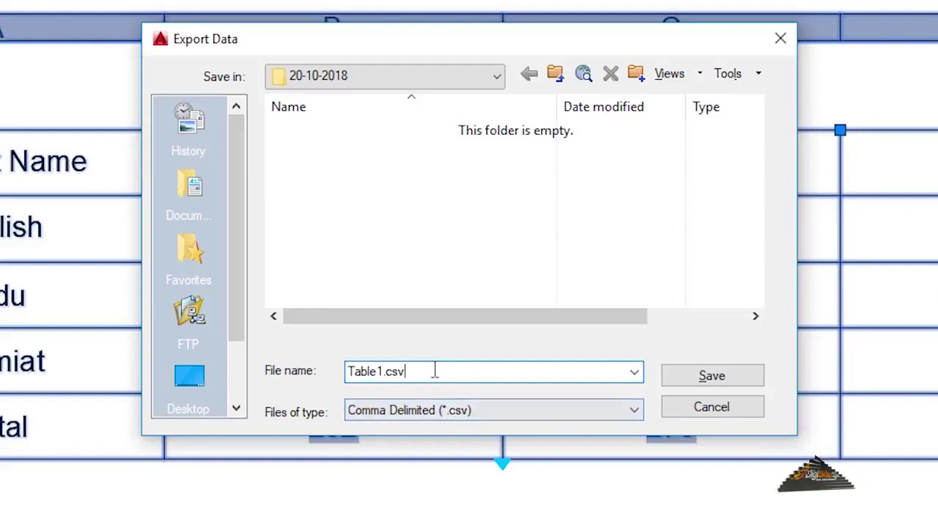
{"action": "double_click", "coordinate": [431, 371]}
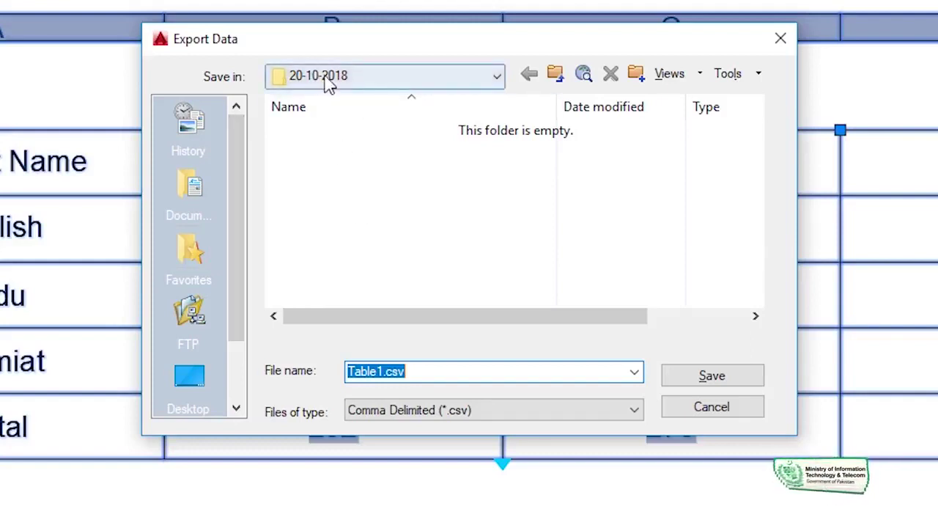
{"action": "left_click", "coordinate": [687, 380]}
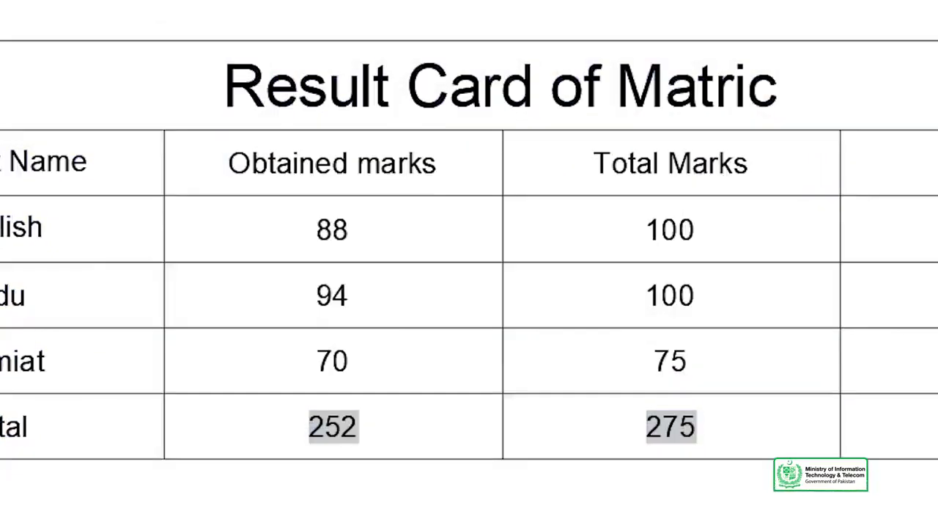
{"action": "mouse_move", "coordinate": [503, 512]}
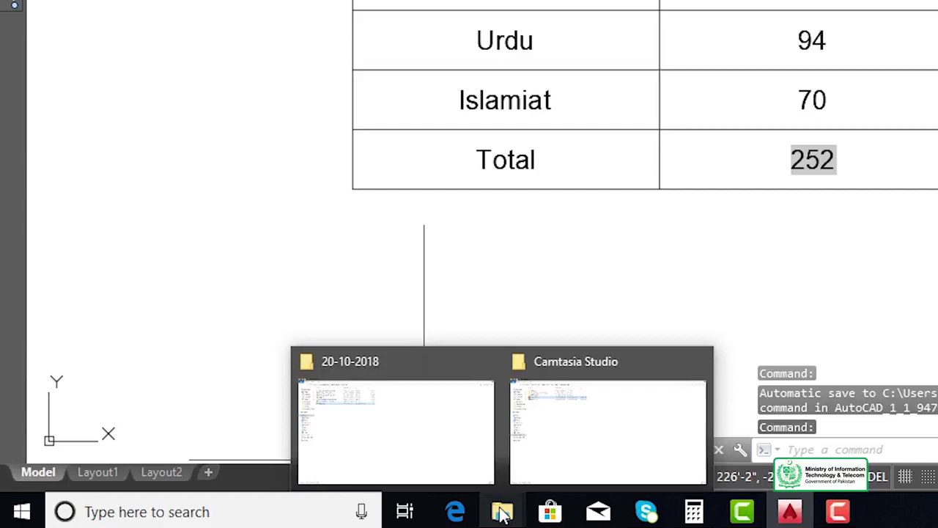
Step: Open the exported Table1 from the 20-10-2018 folder in File Explorer to review its data
{"action": "left_click", "coordinate": [433, 461]}
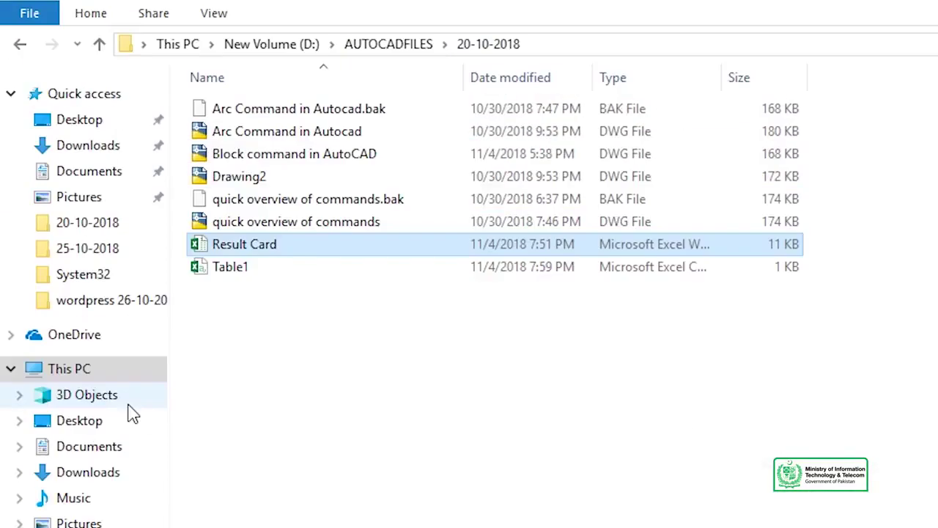
{"action": "left_click", "coordinate": [111, 224]}
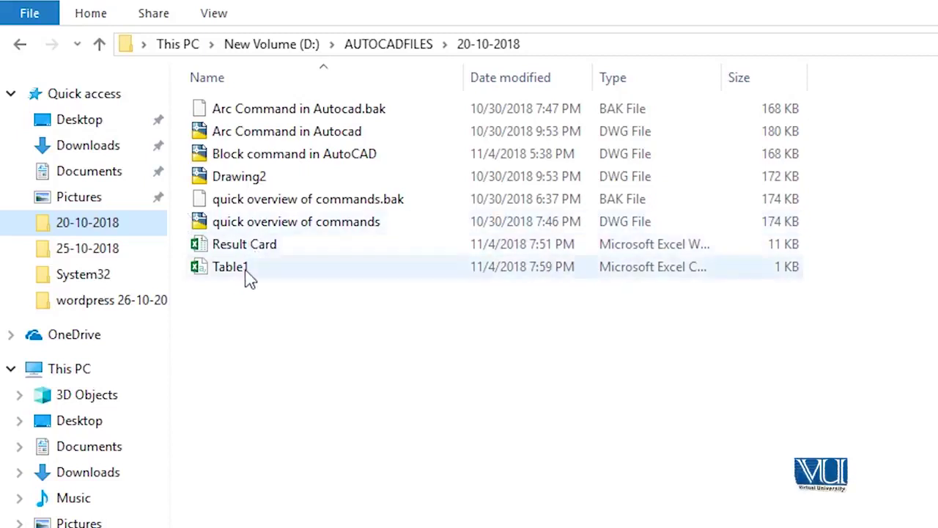
{"action": "mouse_move", "coordinate": [252, 253]}
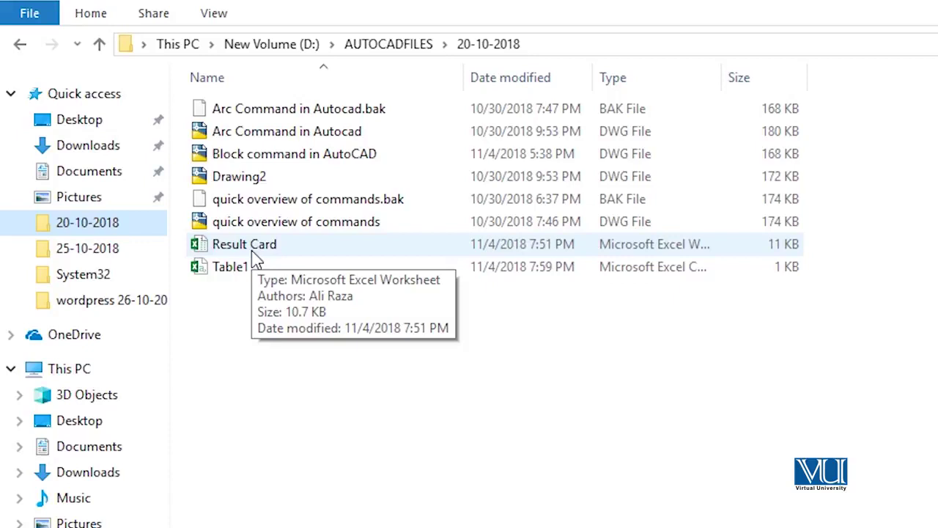
{"action": "double_click", "coordinate": [247, 278]}
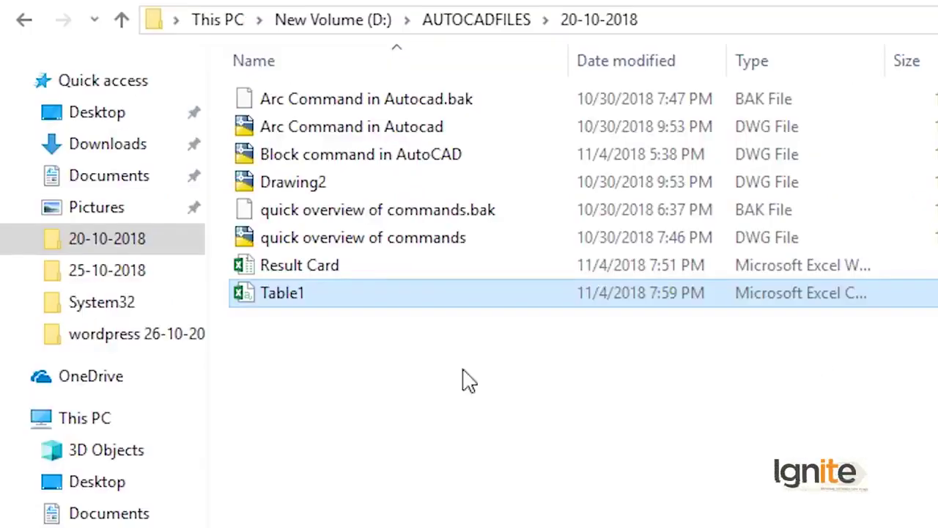
{"action": "double_click", "coordinate": [355, 297]}
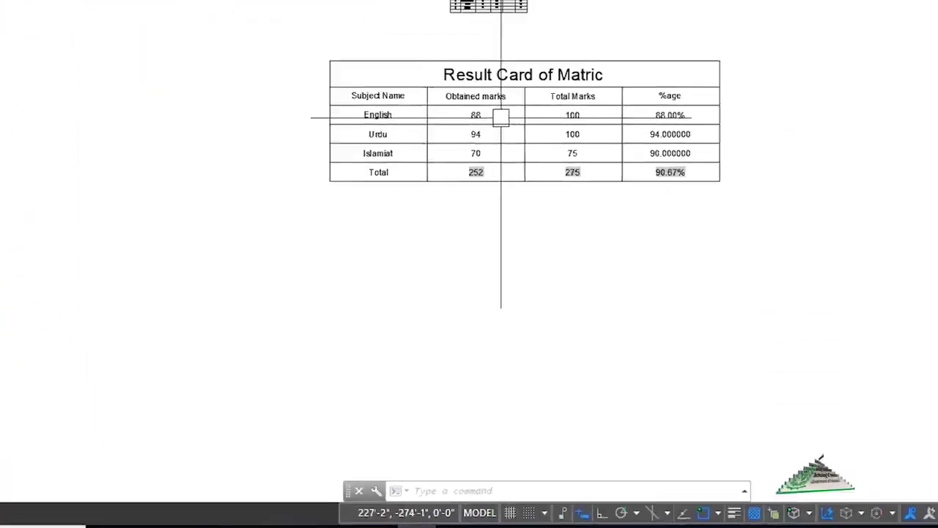
{"action": "scroll", "coordinate": [247, 118], "scroll_direction": "up", "scroll_amount": 4}
{"action": "scroll", "coordinate": [373, 199], "scroll_direction": "down", "scroll_amount": 2}
{"action": "middle_click_drag", "start_coordinate": [373, 199], "coordinate": [165, 117]}
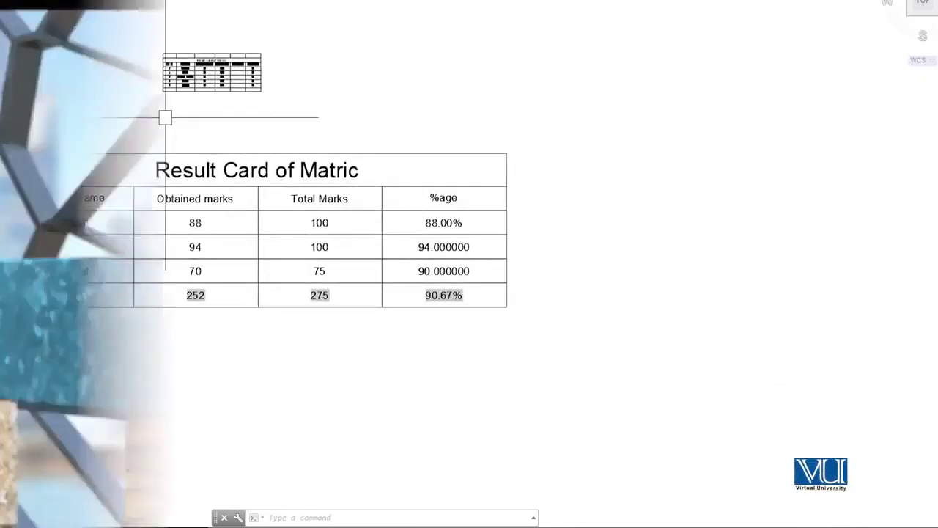